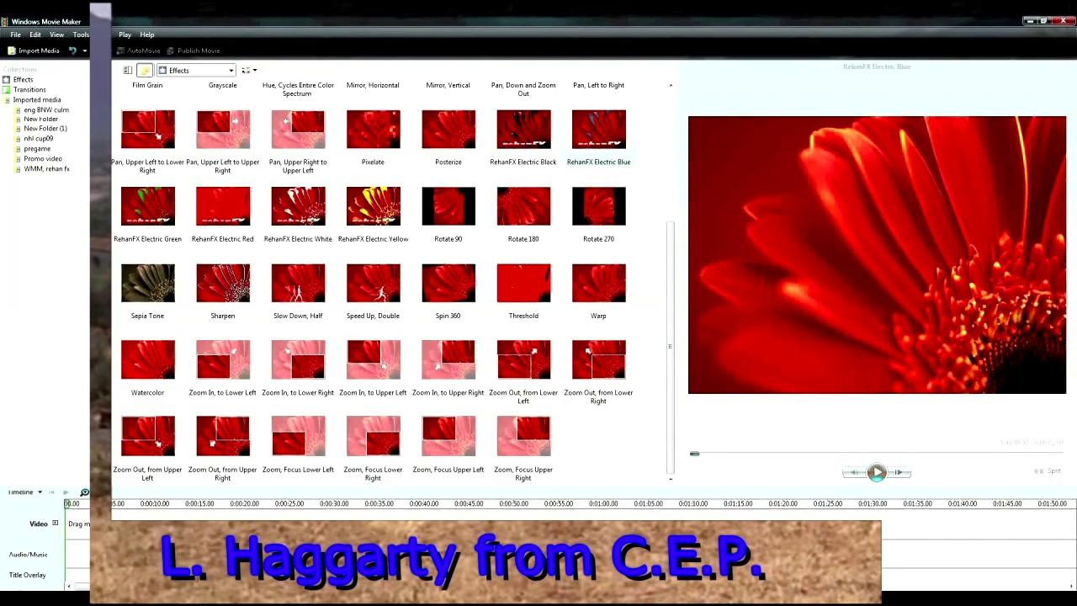
Step: Play the preview of the RehanFX Electric Blue effect and browse the Effects and Transitions collections
key("space")
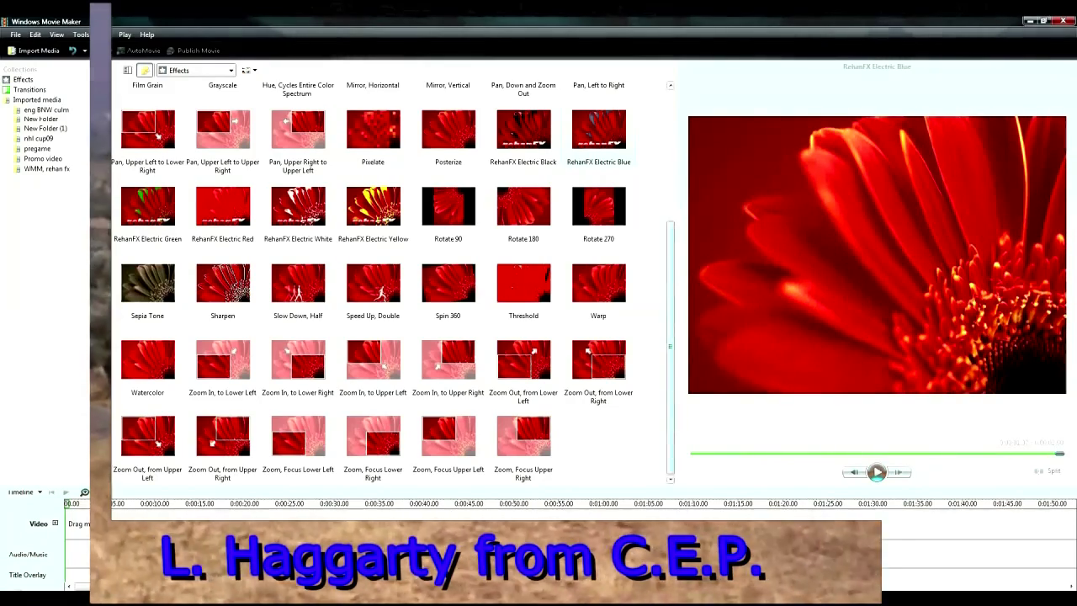
scroll(392, 282, "up", 5)
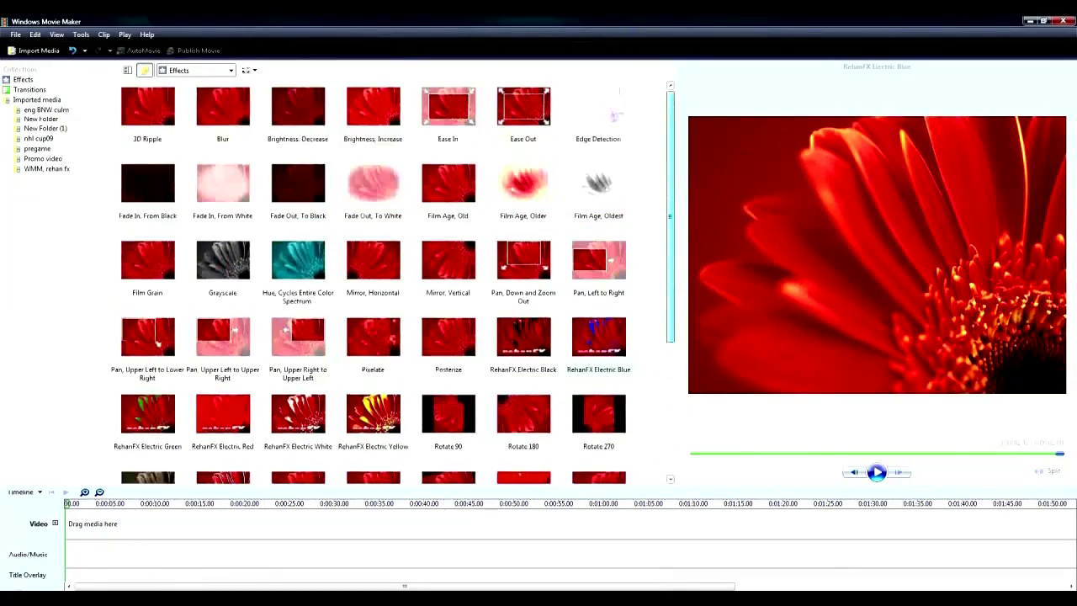
scroll(392, 282, "down", 5)
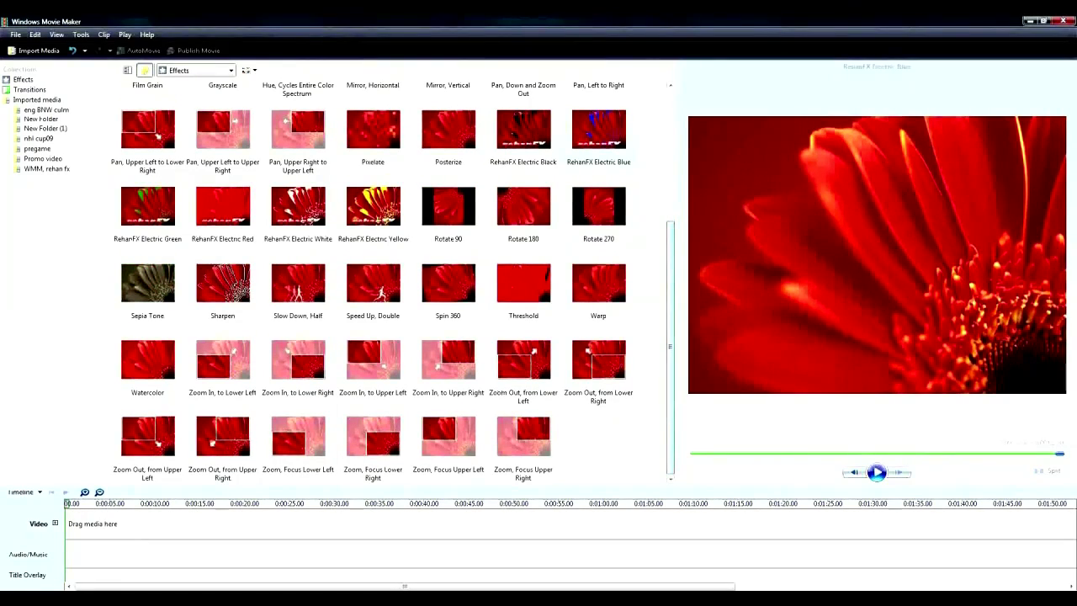
left_click(29, 90)
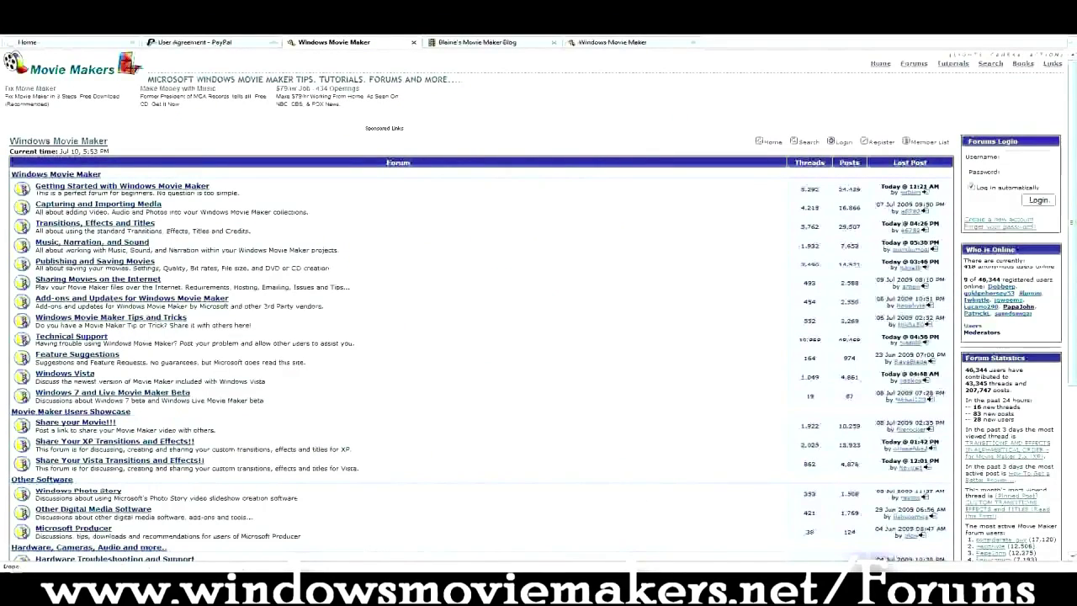
Step: In the web browser, look over the Windows Movie Maker forum index and the Movie Maker blog's front page
scroll(480, 303, "down", 5)
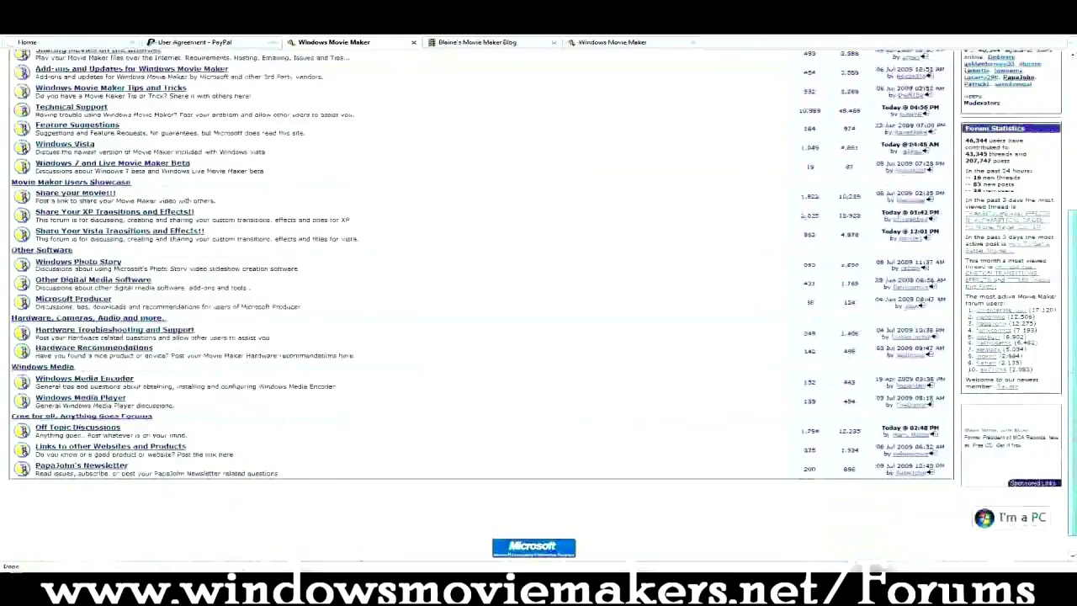
scroll(480, 303, "up", 5)
key("ctrl+Tab")
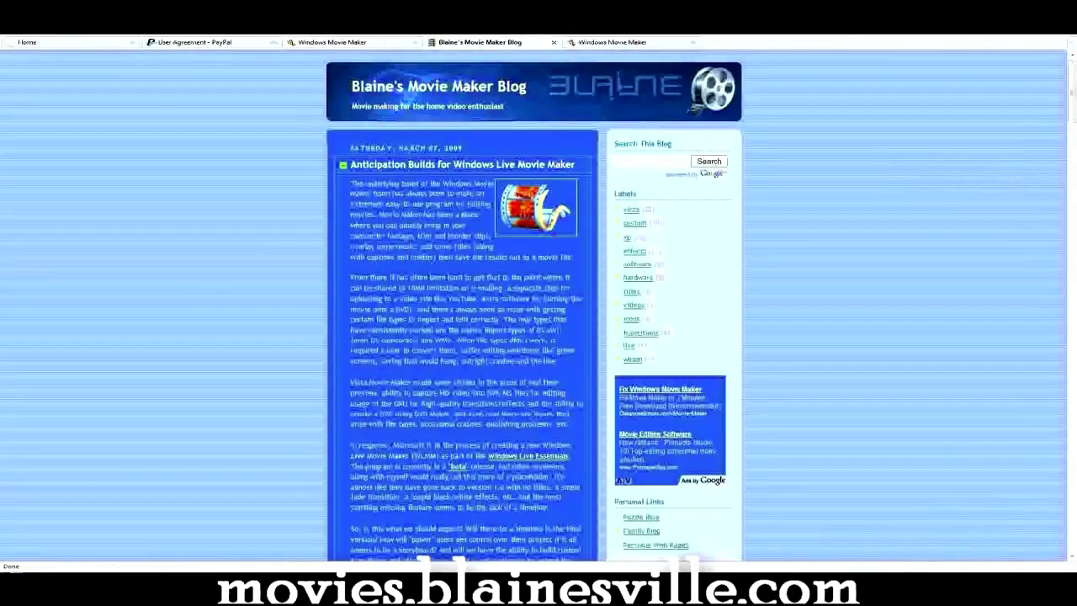
scroll(536, 305, "down", 6)
scroll(462, 303, "up", 4)
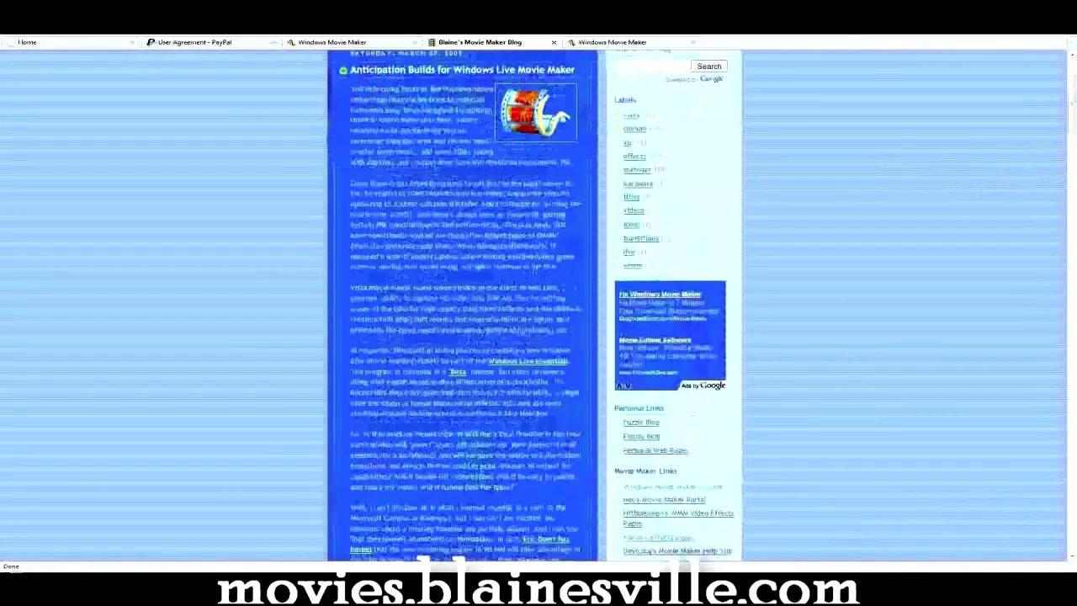
scroll(463, 303, "up", 3)
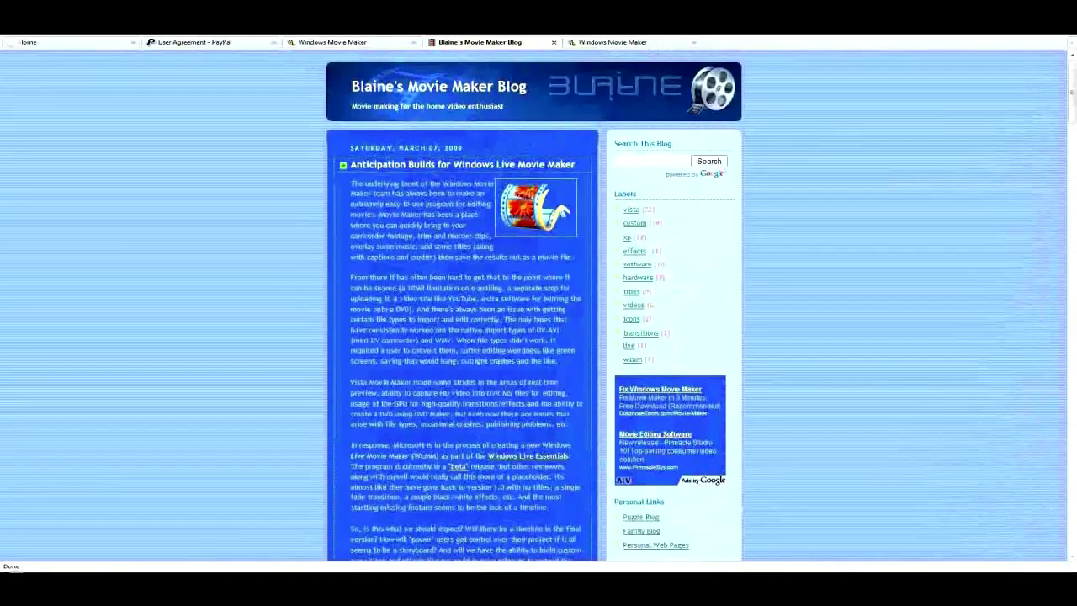
Step: Read the forum thread on transitions and effects in alphabetical order, covering its custom downloads, AddOnTFX instructions and XML listings
key("ctrl+Tab")
scroll(539, 303, "down", 10)
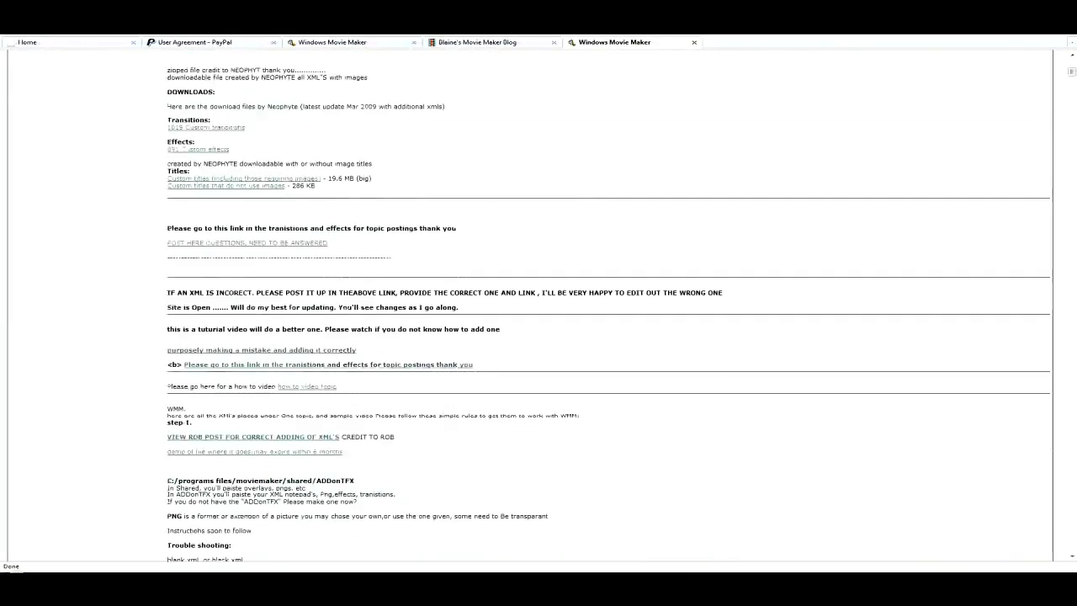
scroll(538, 303, "down", 3)
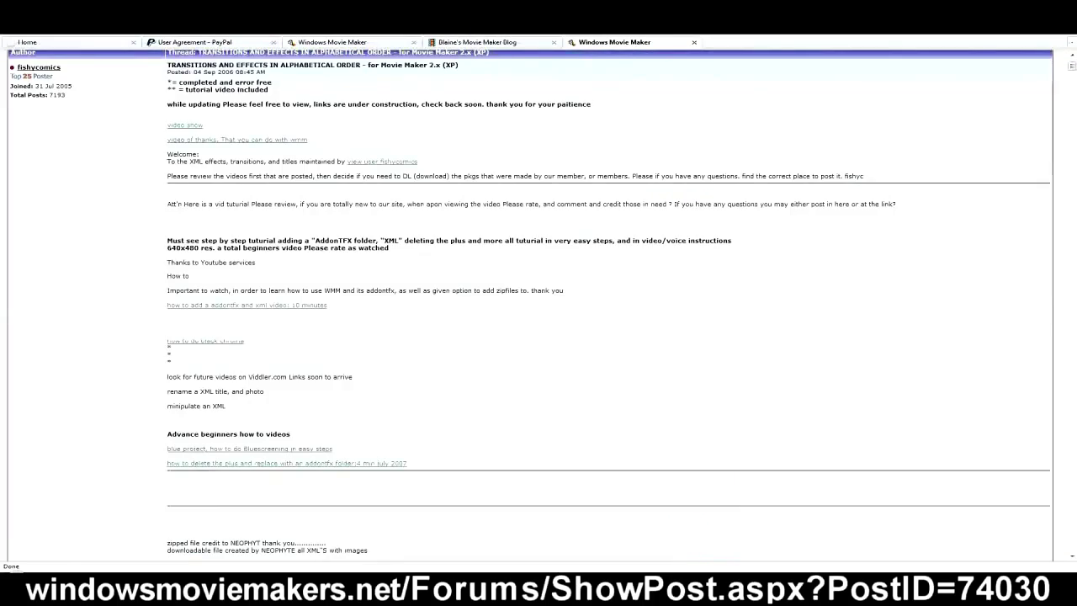
scroll(539, 303, "down", 10)
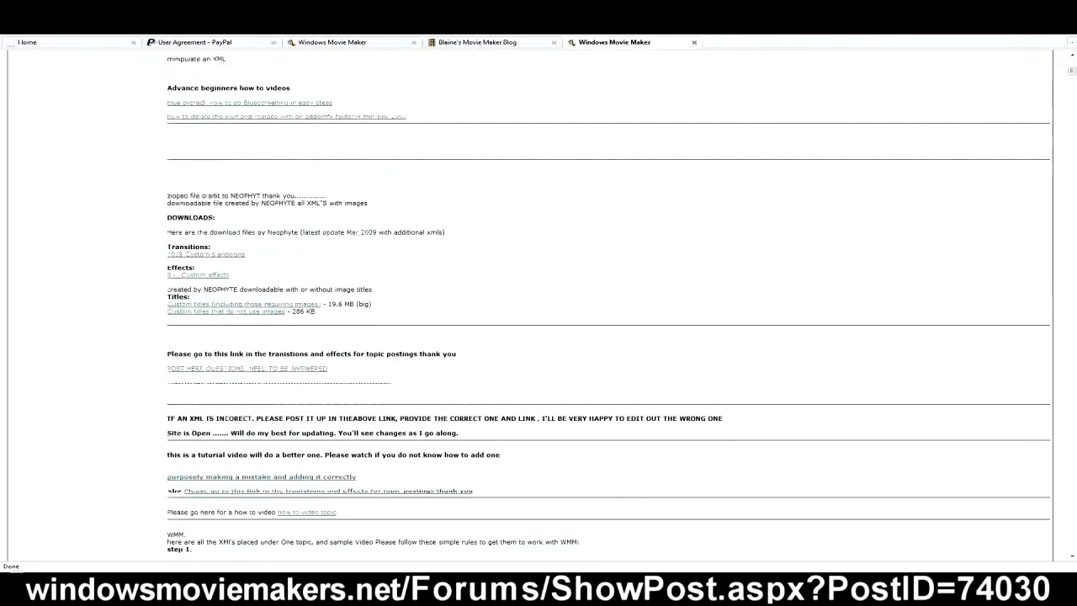
scroll(539, 303, "down", 7)
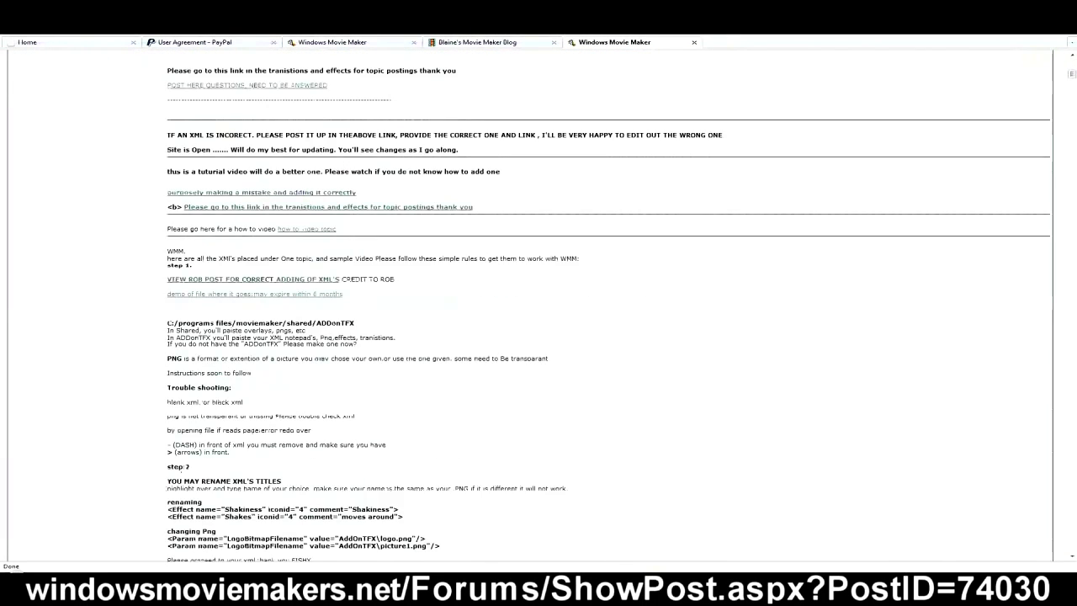
scroll(538, 303, "down", 2)
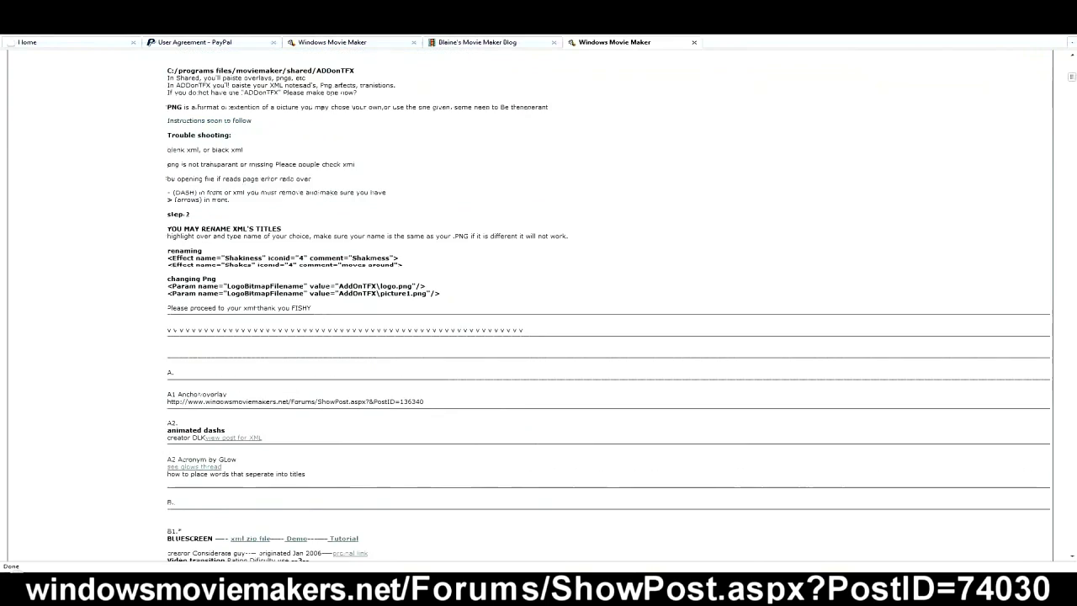
scroll(539, 303, "down", 2)
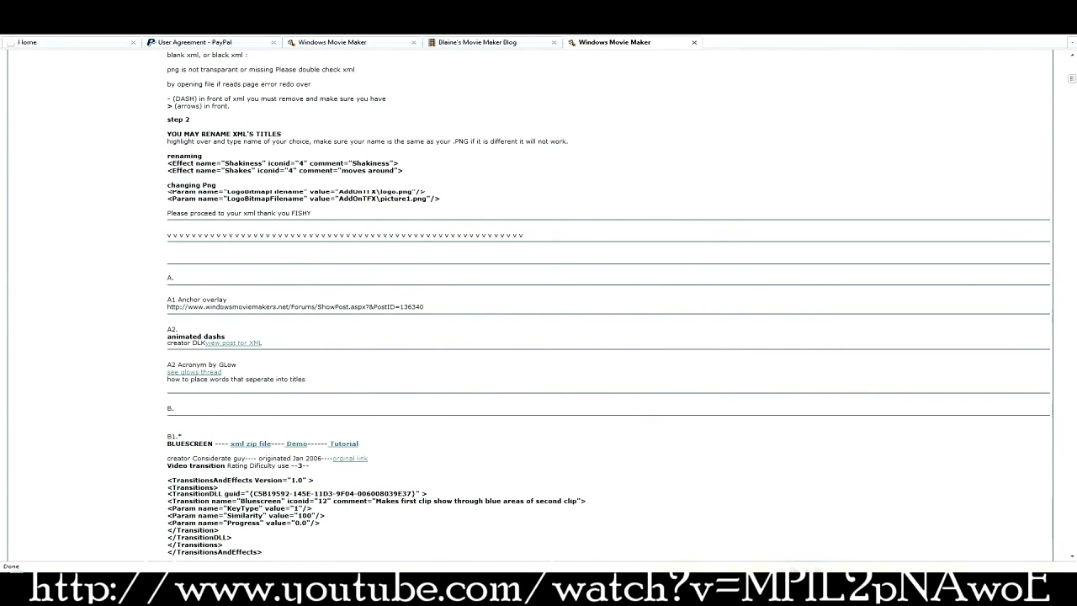
key("super")
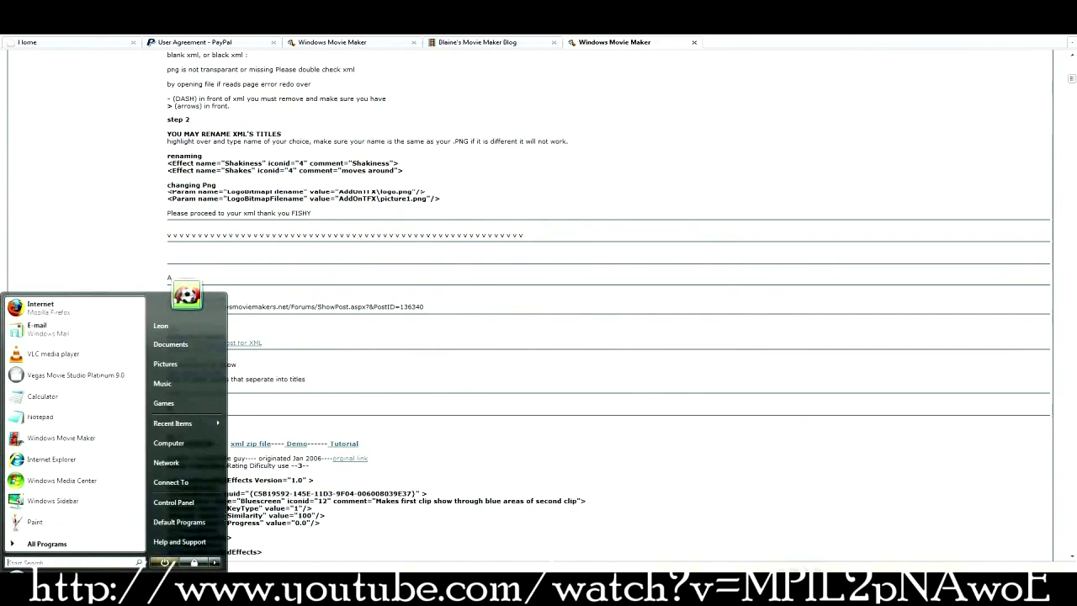
key("Escape")
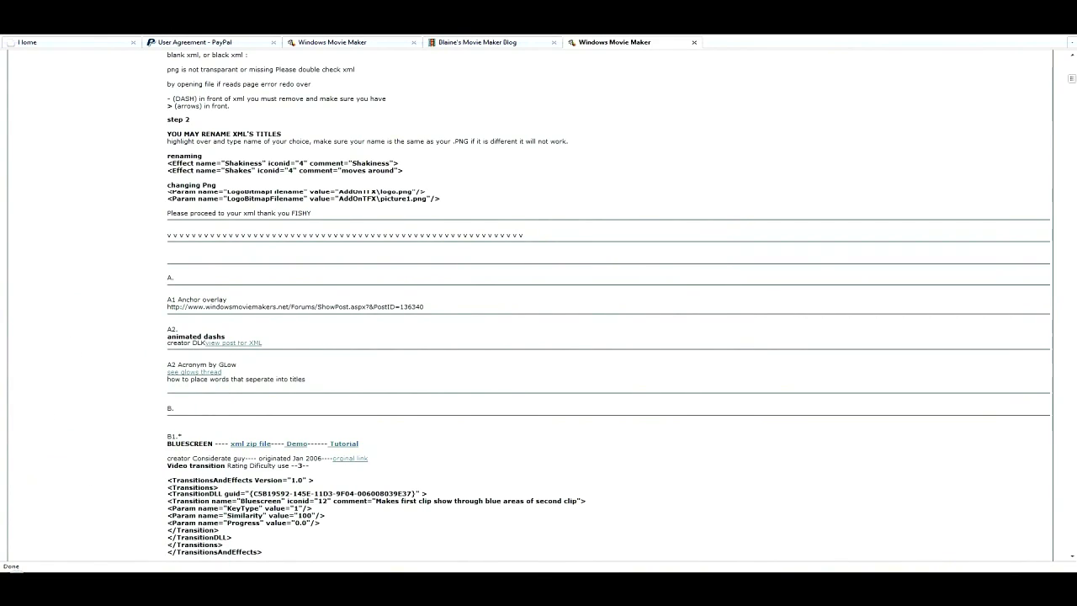
Step: Review the ShaderTFX page, including the plug-in description, download link and registration section
key("alt+Tab")
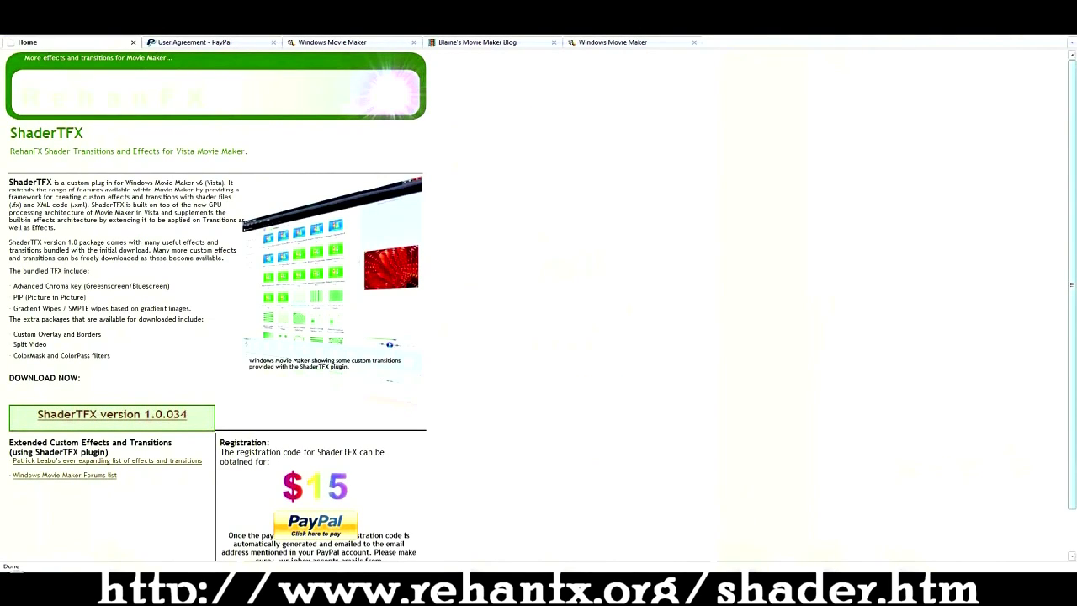
scroll(538, 306, "down", 1)
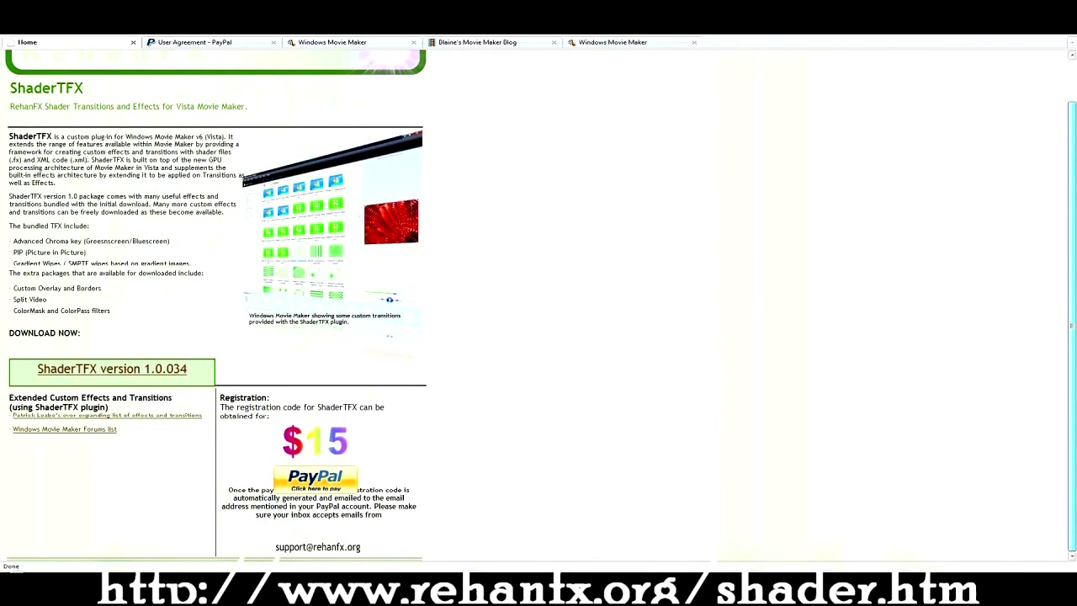
scroll(539, 306, "up", 1)
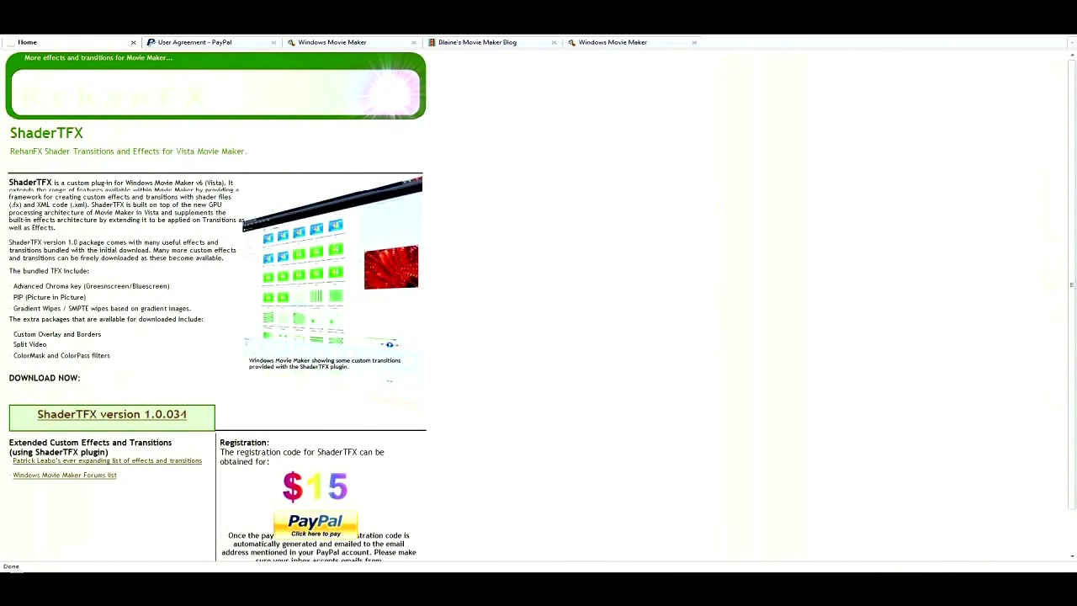
key("ctrl+Tab")
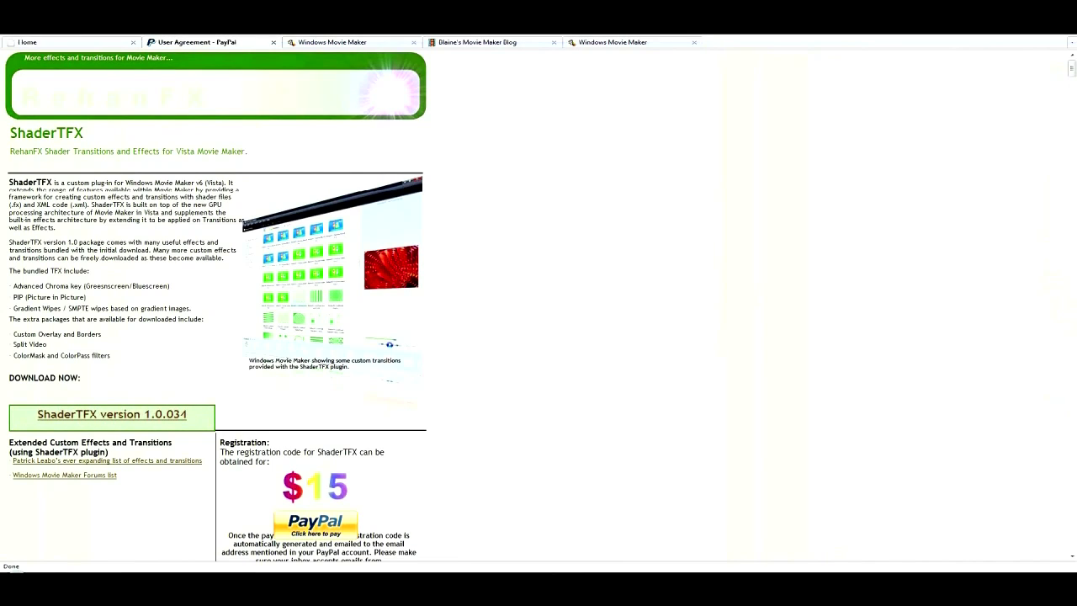
key("ctrl+shift+Tab")
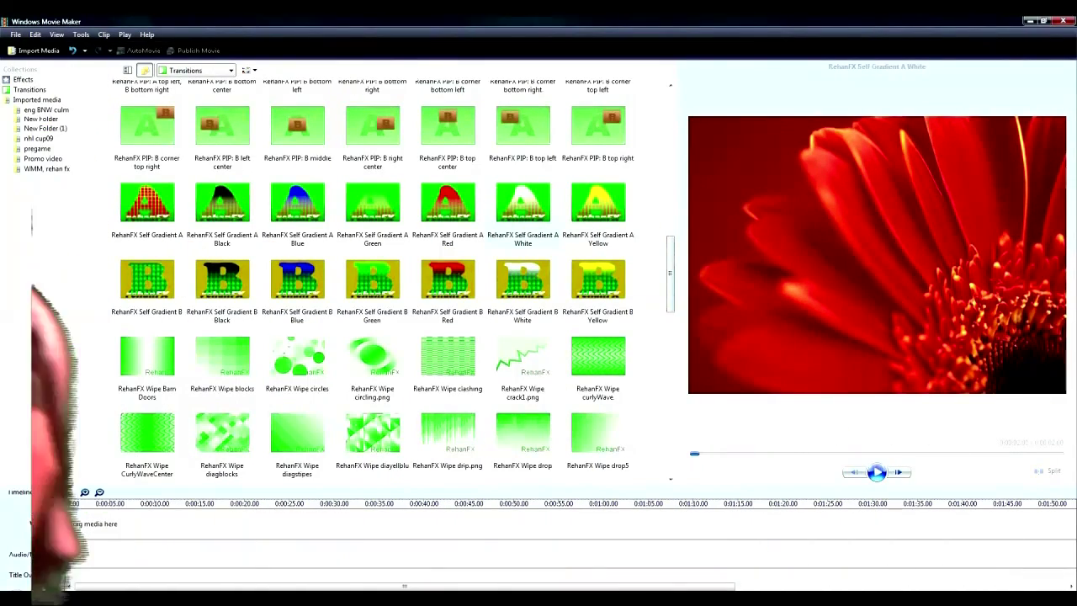
Step: Switch to Windows Movie Maker, open the Transitions collection and preview the RehanFX Chroma Blue A 0.1 transition
left_click(48, 170)
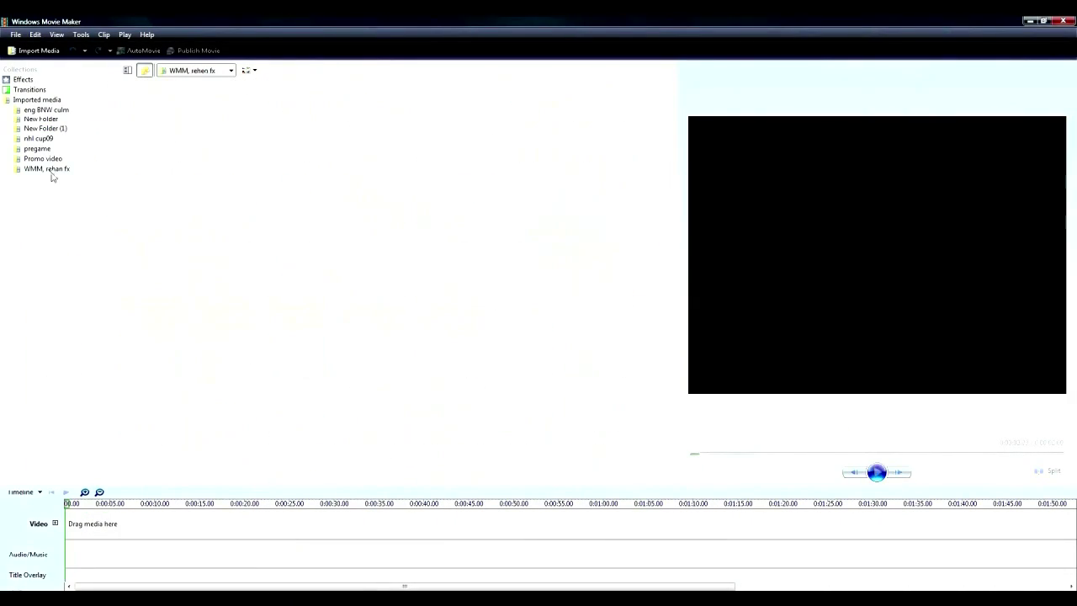
left_click(26, 90)
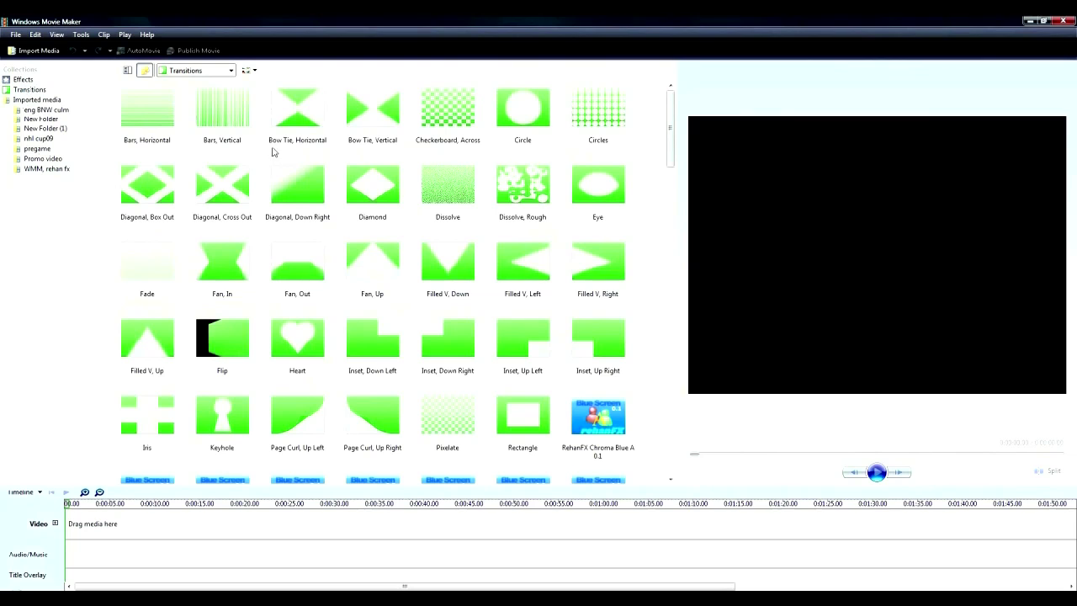
left_click(126, 71)
left_click(143, 71)
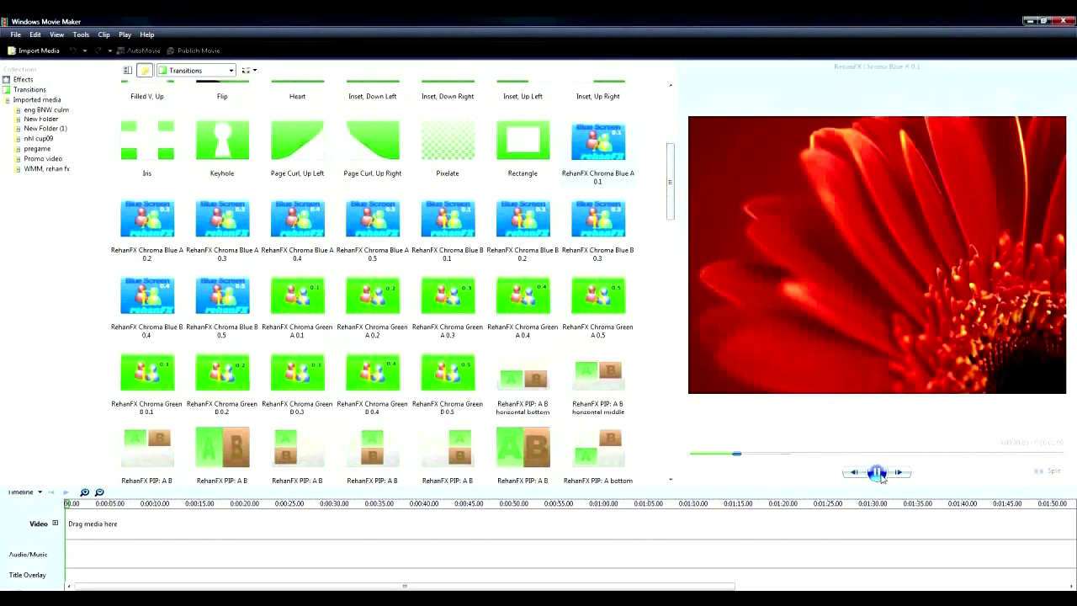
left_click(529, 303)
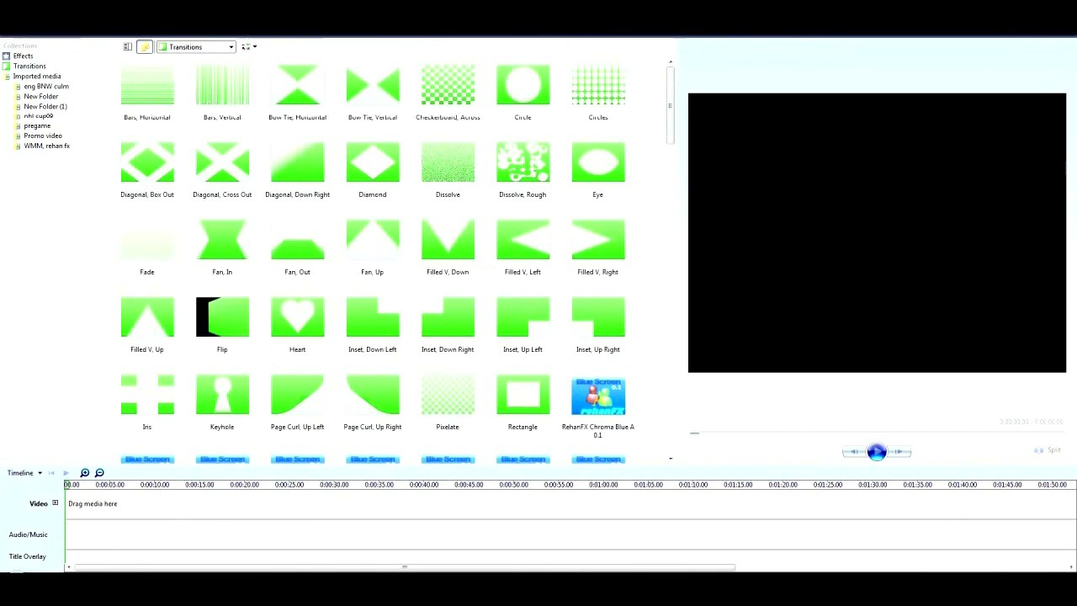
Step: Examine the full Transitions collection for the RehanFX chroma, PIP, self gradient and wipe transitions
left_click_drag(670, 105, 670, 137)
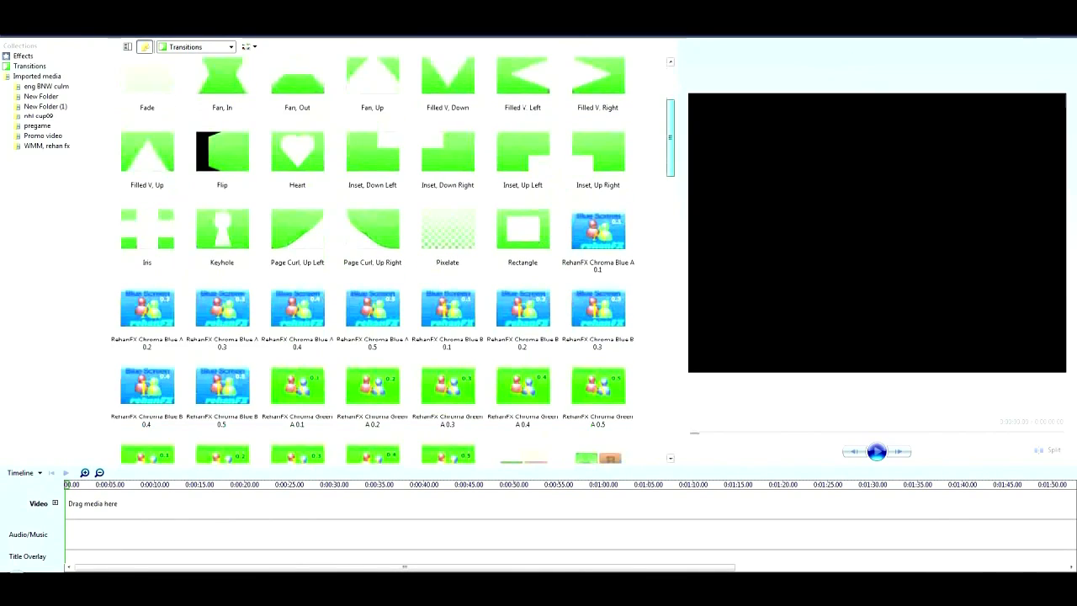
scroll(398, 251, "down", 3)
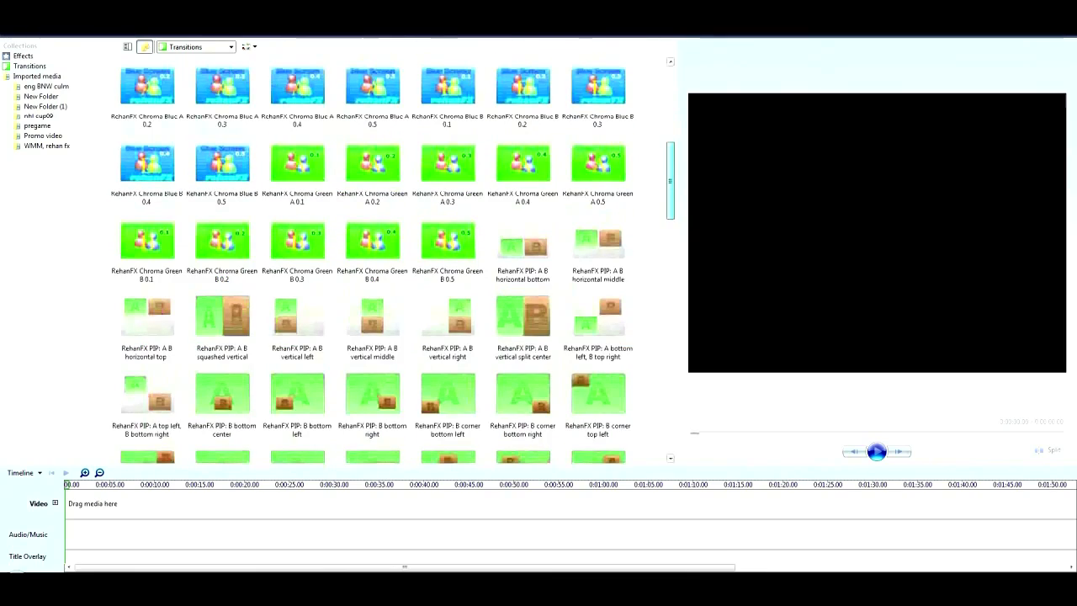
scroll(397, 251, "down", 5)
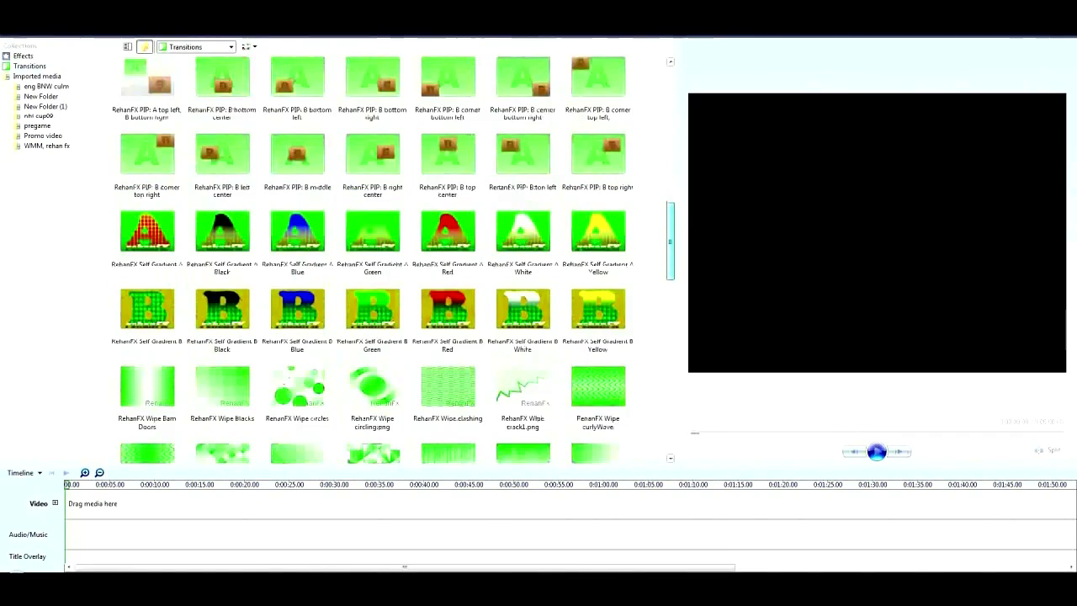
scroll(397, 250, "down", 10)
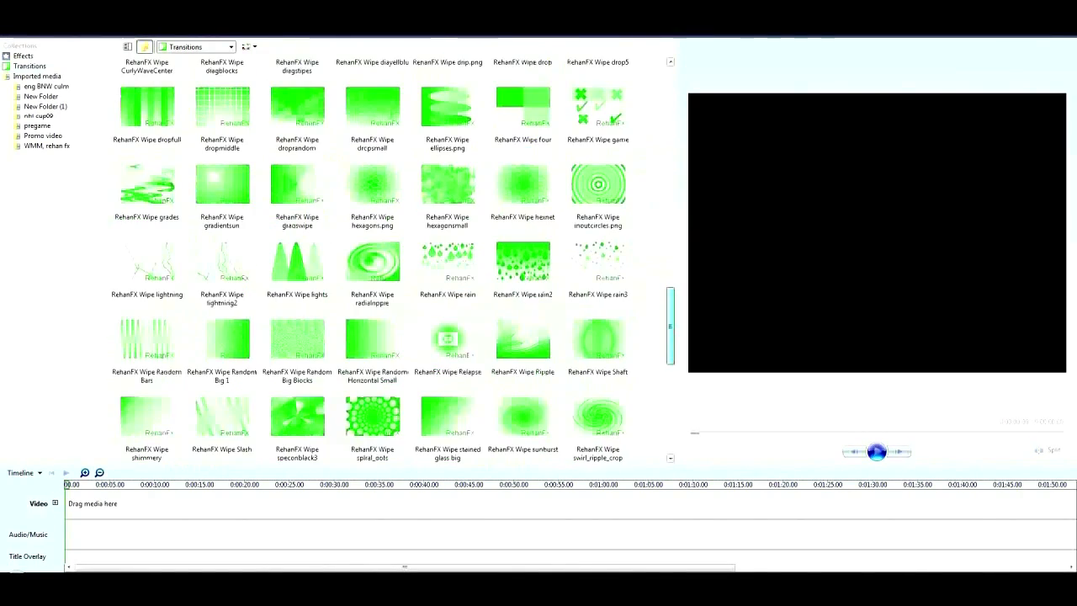
scroll(397, 251, "down", 10)
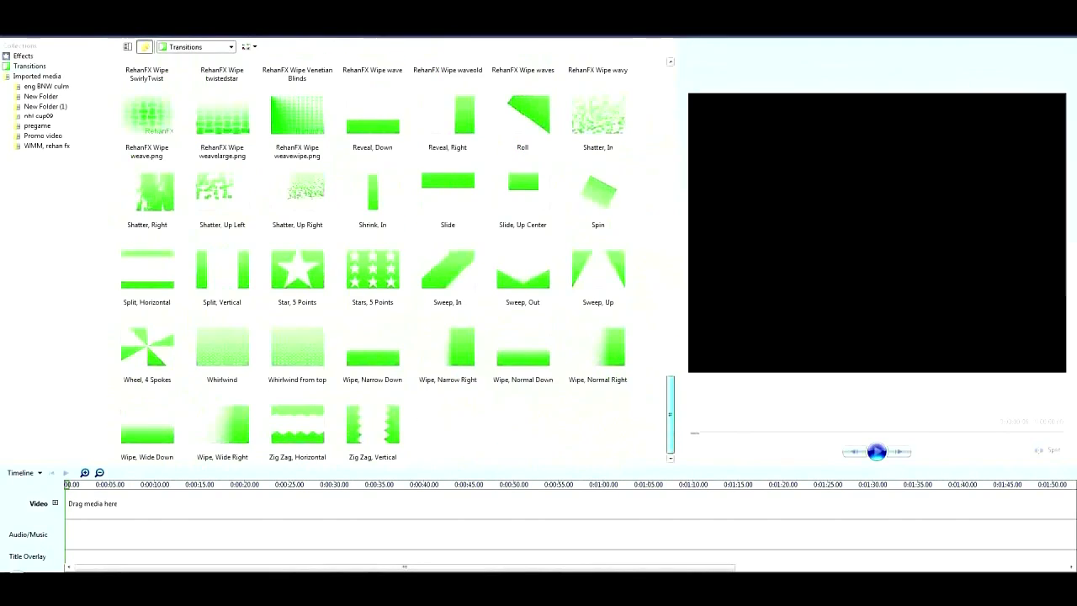
scroll(397, 251, "up", 15)
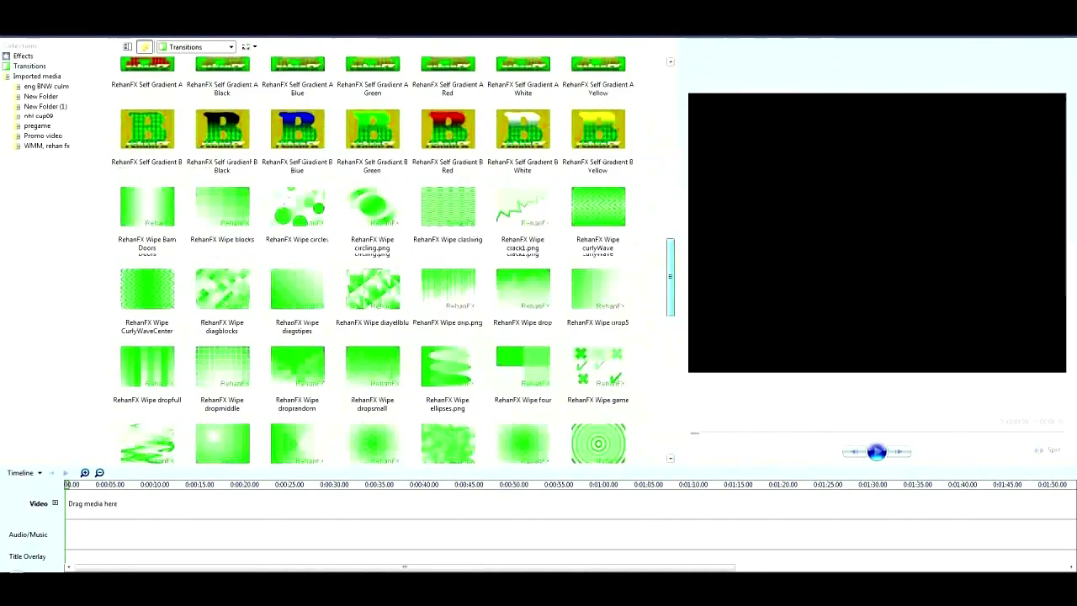
scroll(397, 251, "up", 1)
Step: Open the Effects collection and look through it for the RehanFX Electric effects
left_click(23, 55)
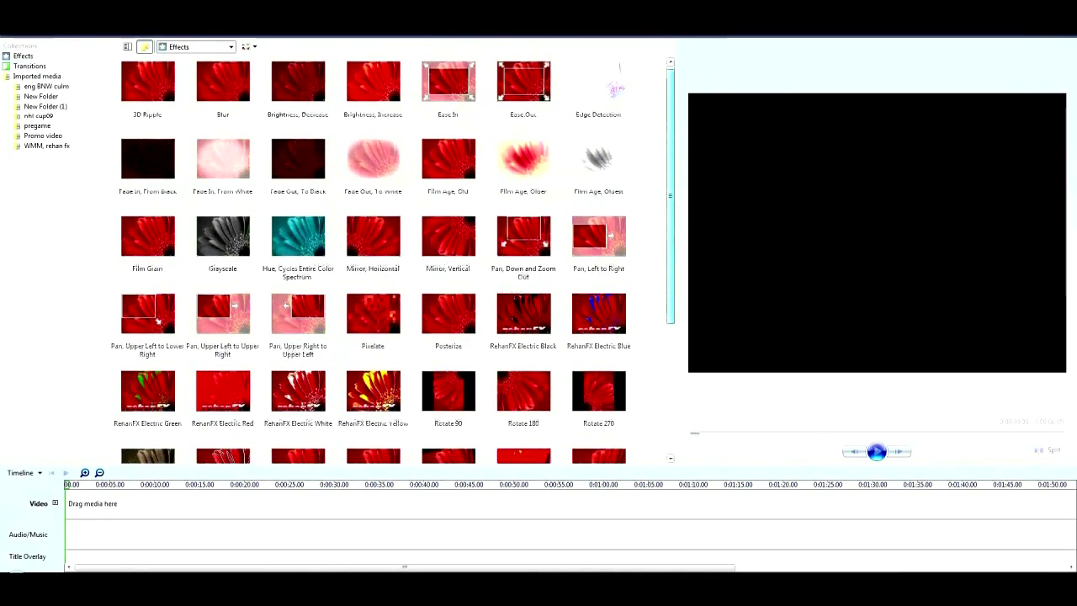
scroll(397, 251, "down", 3)
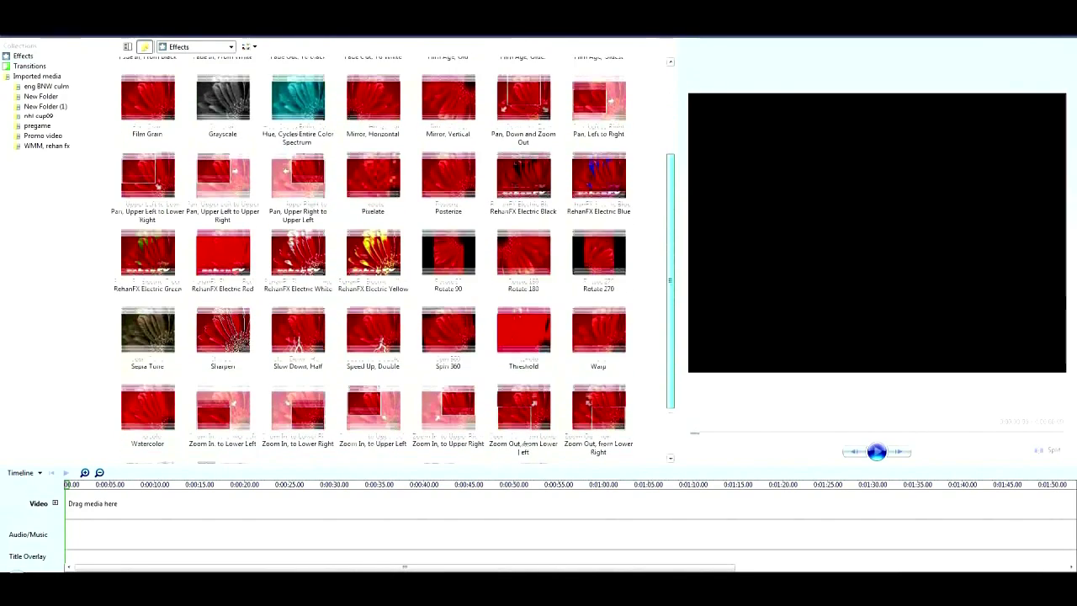
scroll(397, 251, "down", 1)
scroll(398, 250, "down", 1)
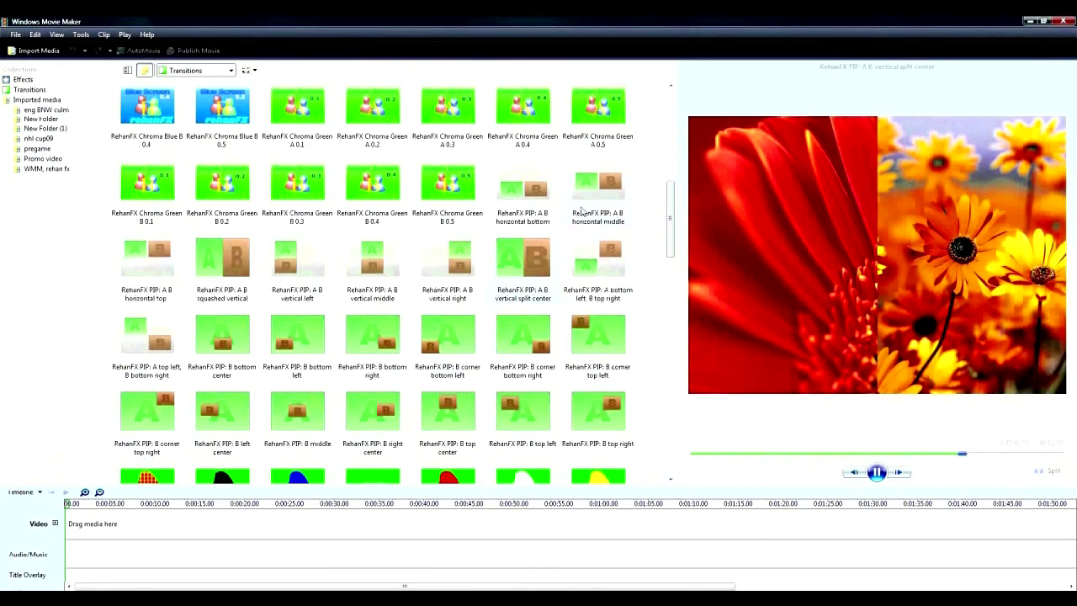
Step: Preview the RehanFX PIP: A B horizontal middle transition from the Transitions collection
left_click(580, 212)
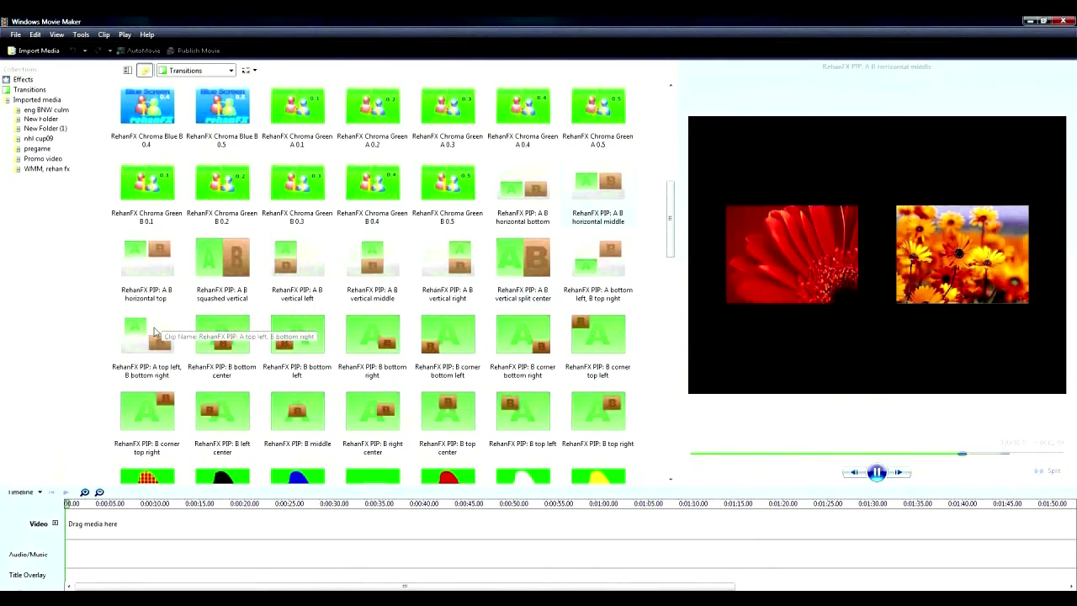
Step: Preview the RehanFX PIP: A top left, B bottom right, PIP: B bottom center and Self Gradient A Yellow transitions
left_click(154, 333)
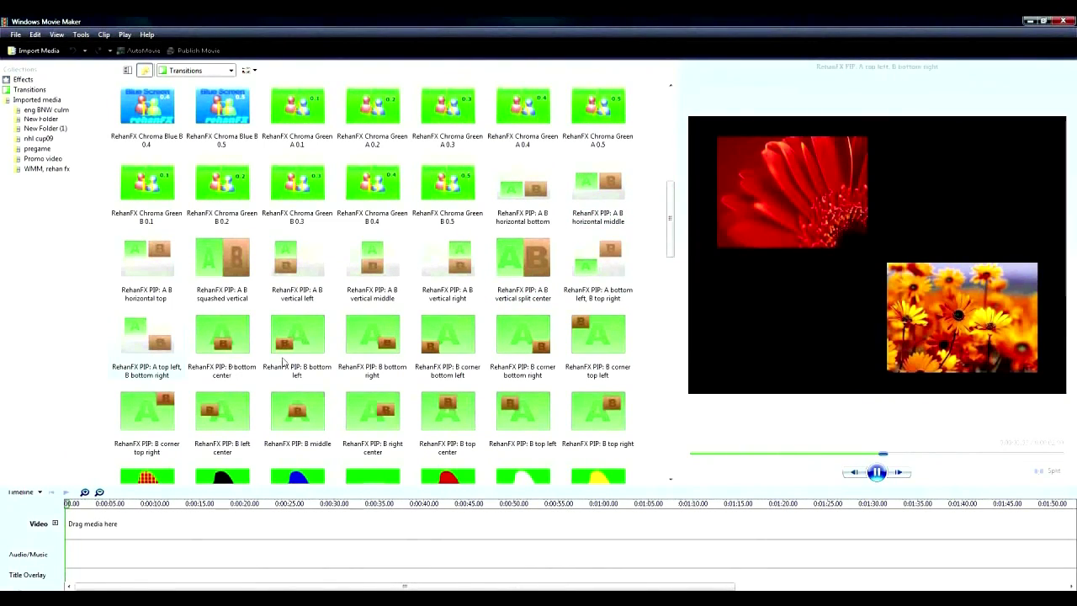
left_click(235, 355)
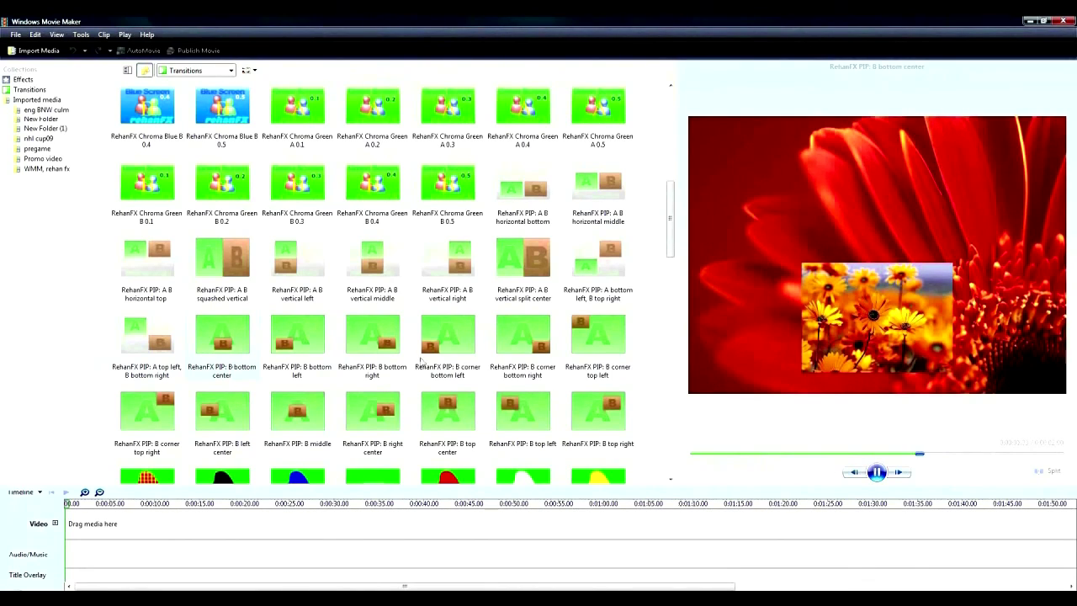
left_click(596, 475)
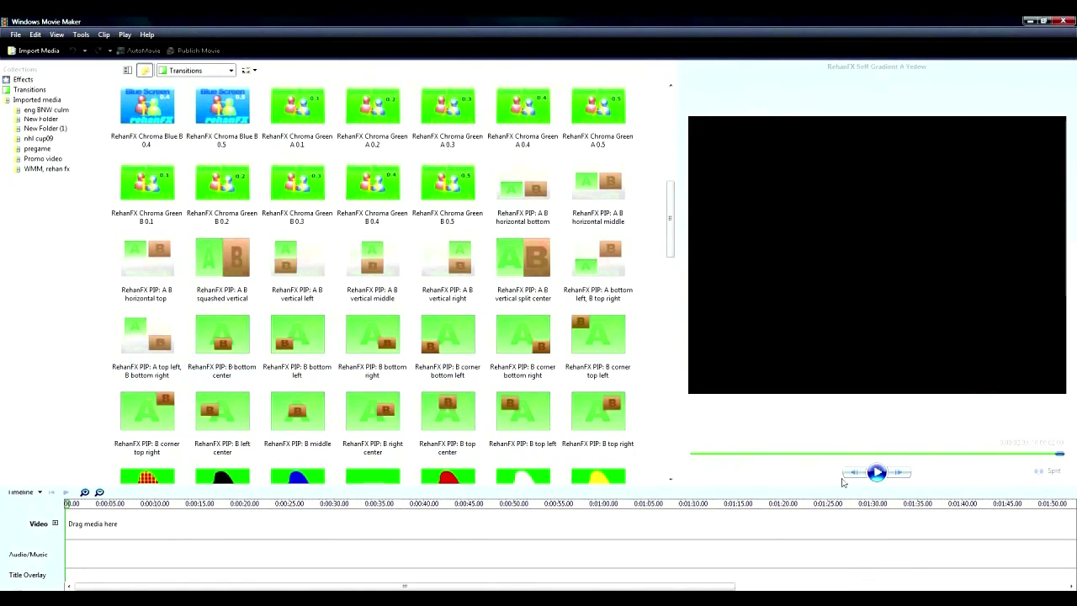
left_click(876, 473)
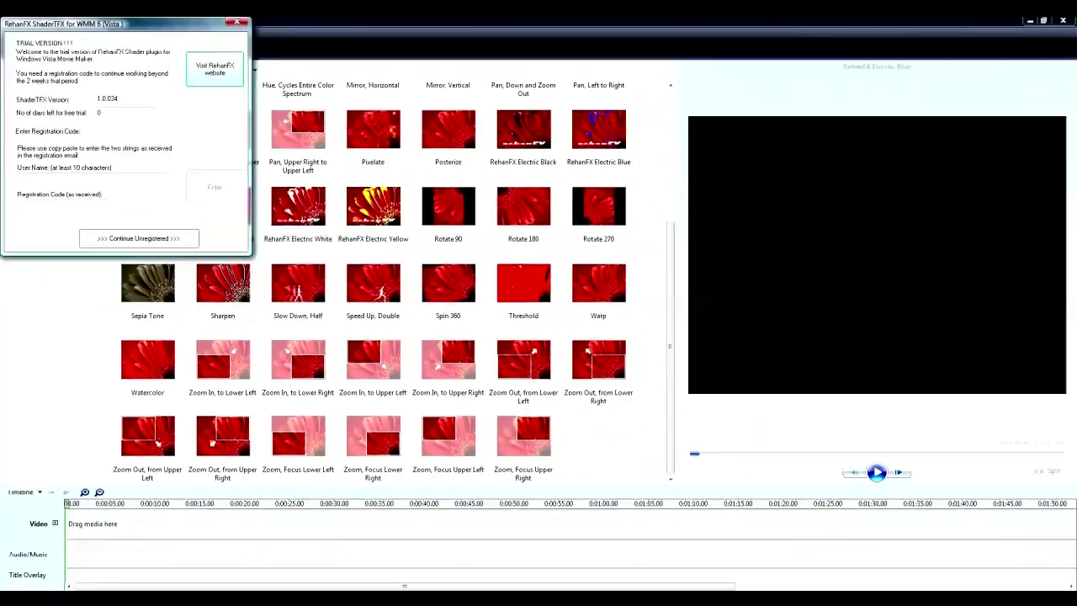
Step: Examine the RehanFX ShaderTFX trial registration window and dismiss it without registering
left_click_drag(505, 95, 1076, 313)
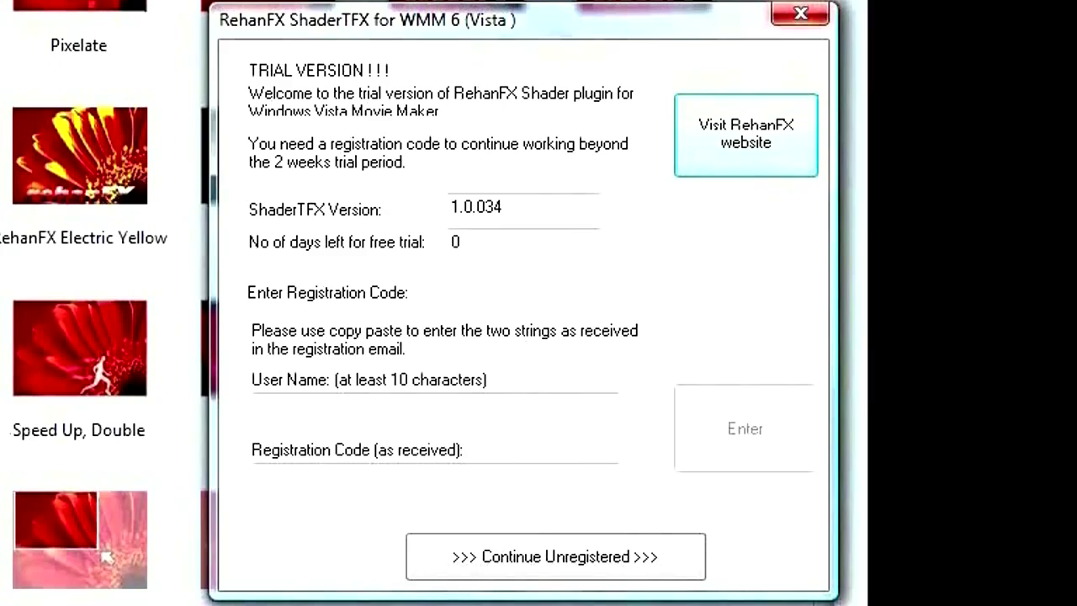
left_click(800, 14)
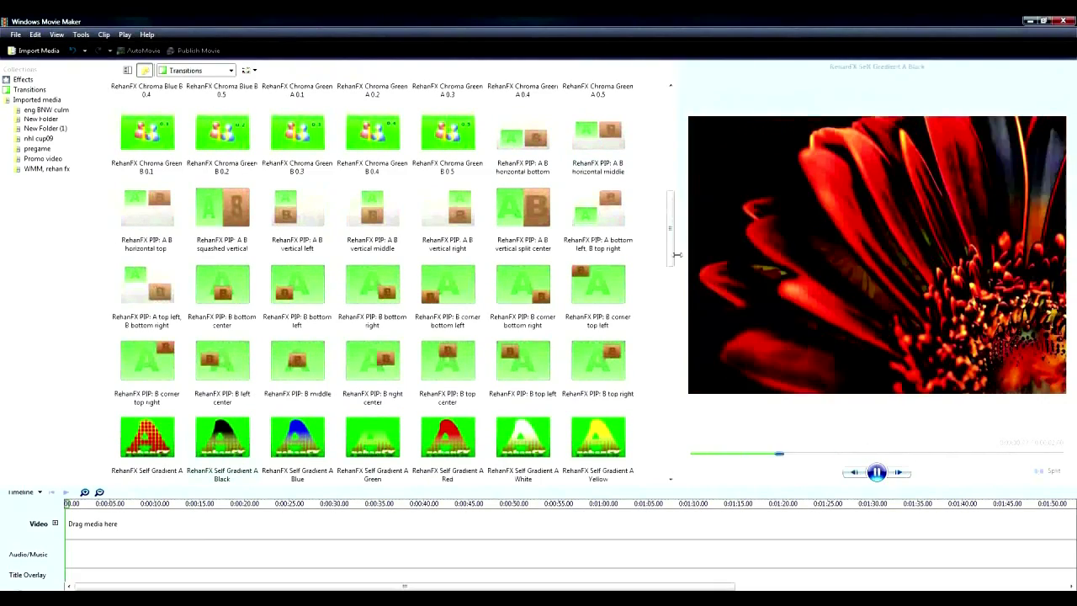
Step: Preview the RehanFX Self Gradient B Red, Wipe crack1.png and Wipe drop transitions
left_click_drag(670, 263, 670, 324)
left_click(447, 215)
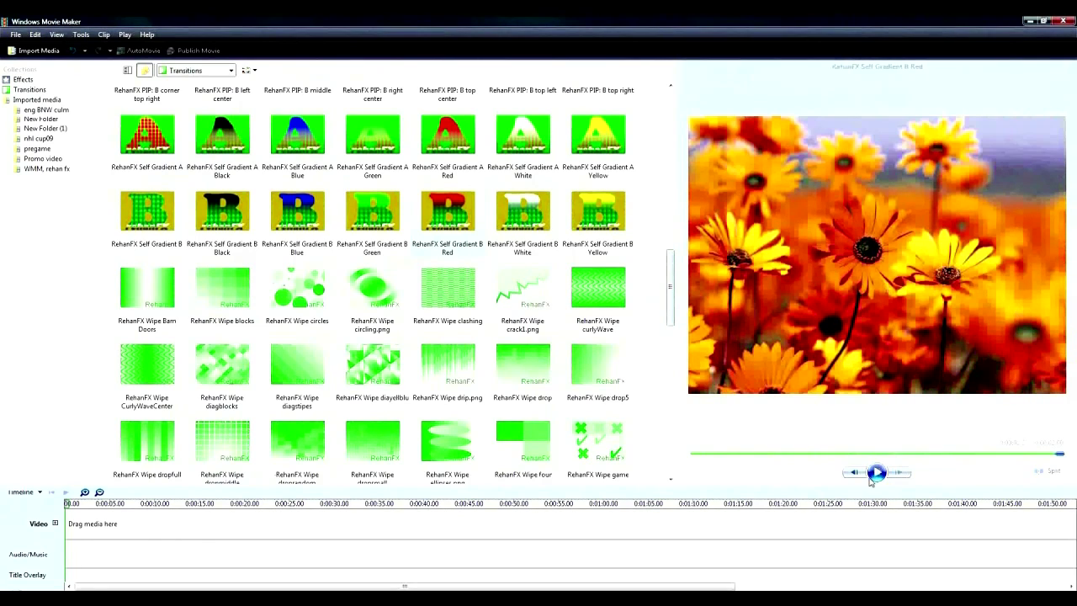
left_click(530, 326)
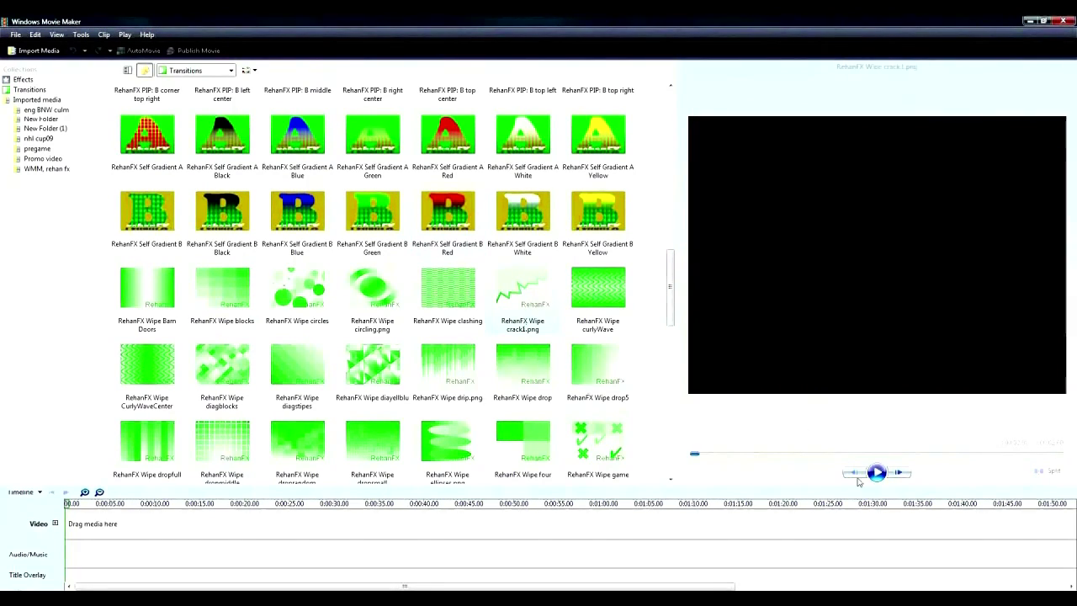
left_click(526, 370)
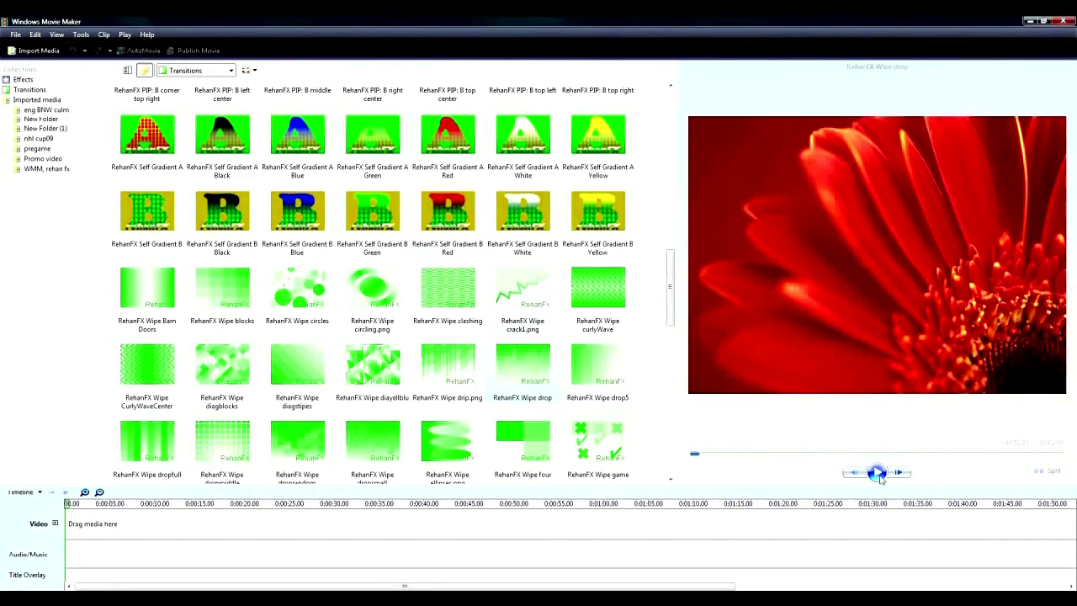
Step: Preview the RehanFX Wipe wave and Wipe weavewipe.png transitions further down the Transitions collection
left_click_drag(672, 262, 672, 358)
left_click(379, 310)
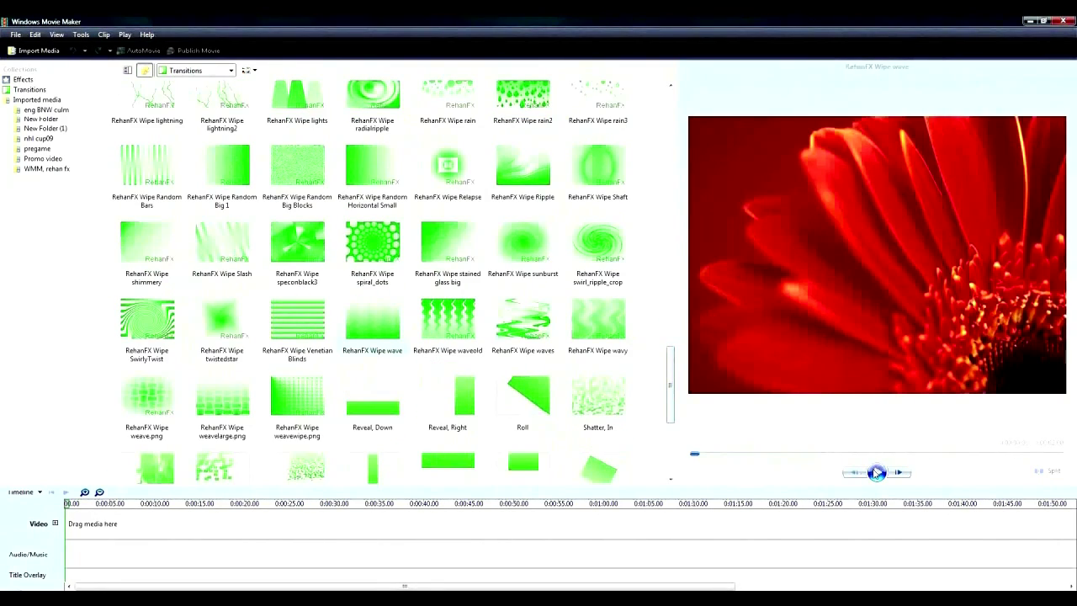
left_click(295, 404)
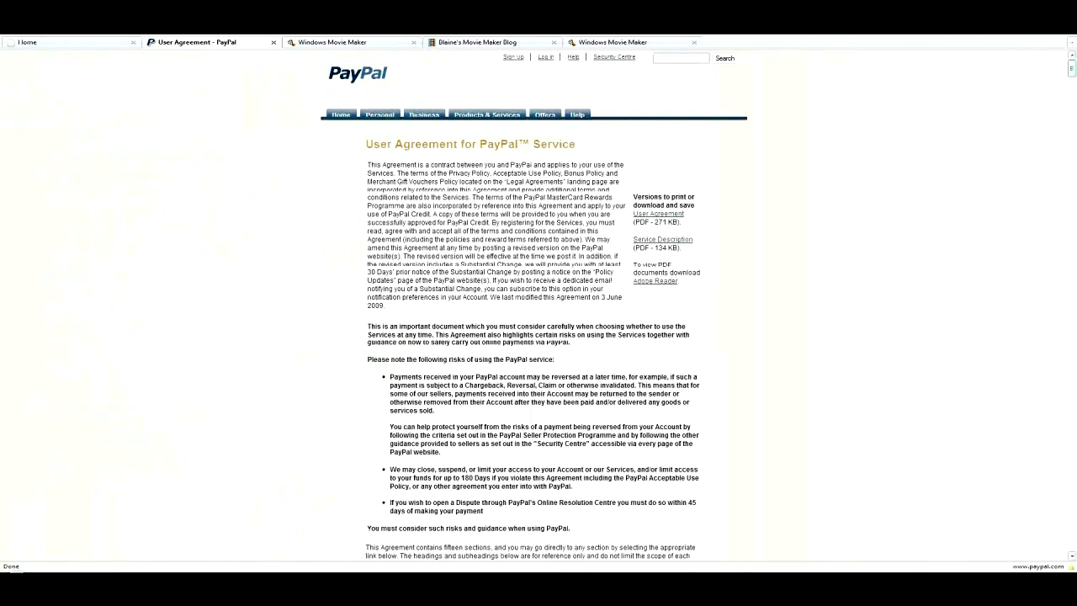
Step: Look through the User Agreement for PayPal Service on the PayPal website
scroll(539, 337, "down", 3)
scroll(538, 337, "down", 10)
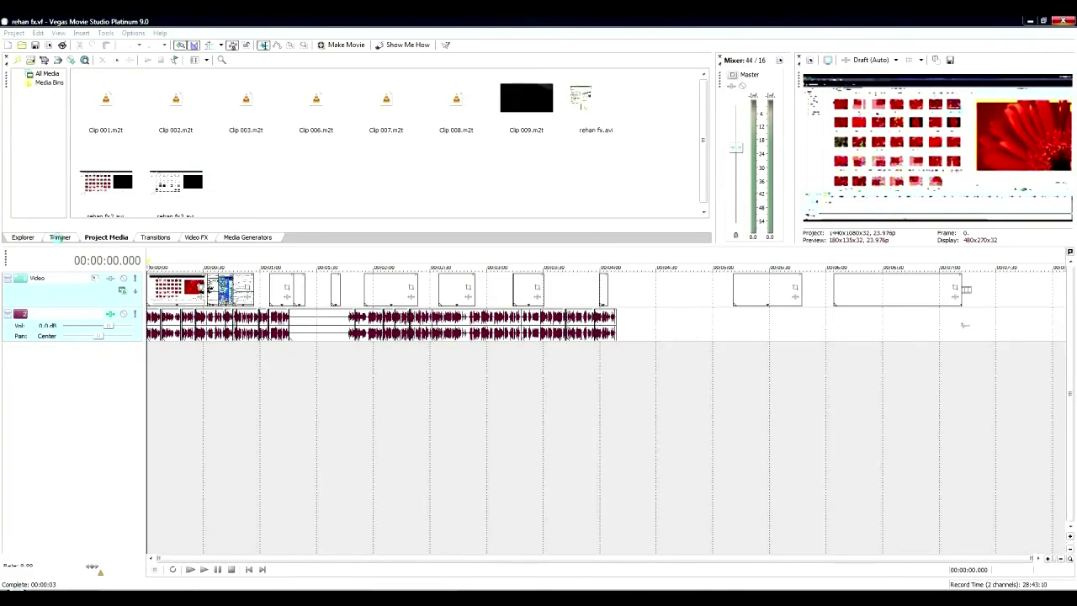
Step: Switch to Vegas Movie Studio Platinum 9.0 and look through its trimmer, file explorer and transition presets
left_click(59, 237)
left_click(23, 237)
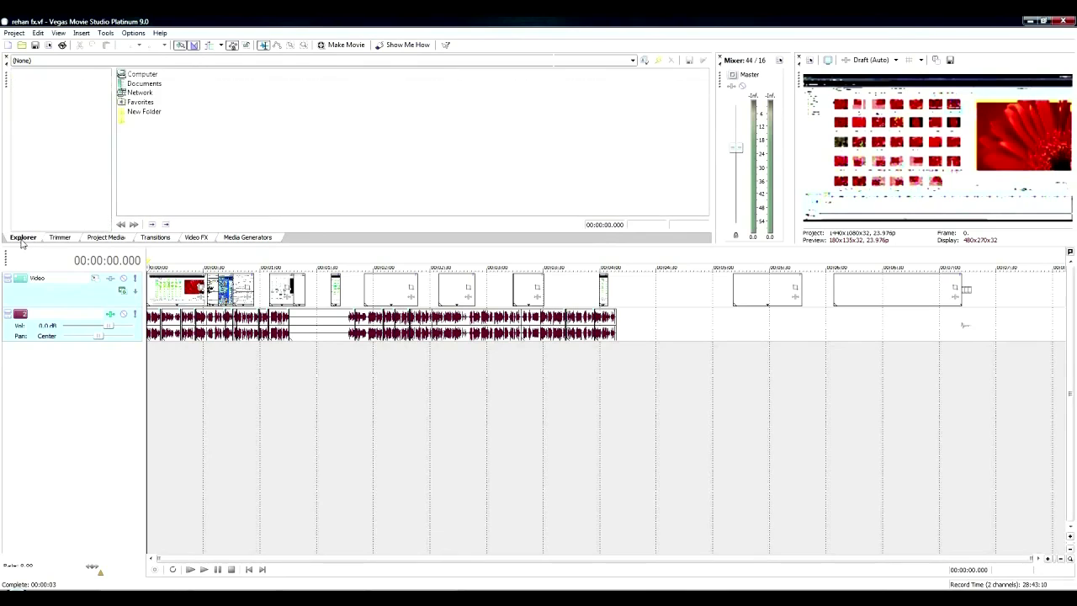
left_click(155, 237)
left_click(28, 127)
Step: Browse the video effects in Vegas Movie Studio, viewing the Color Balance and Chroma Keyer presets
left_click(196, 238)
left_click(33, 156)
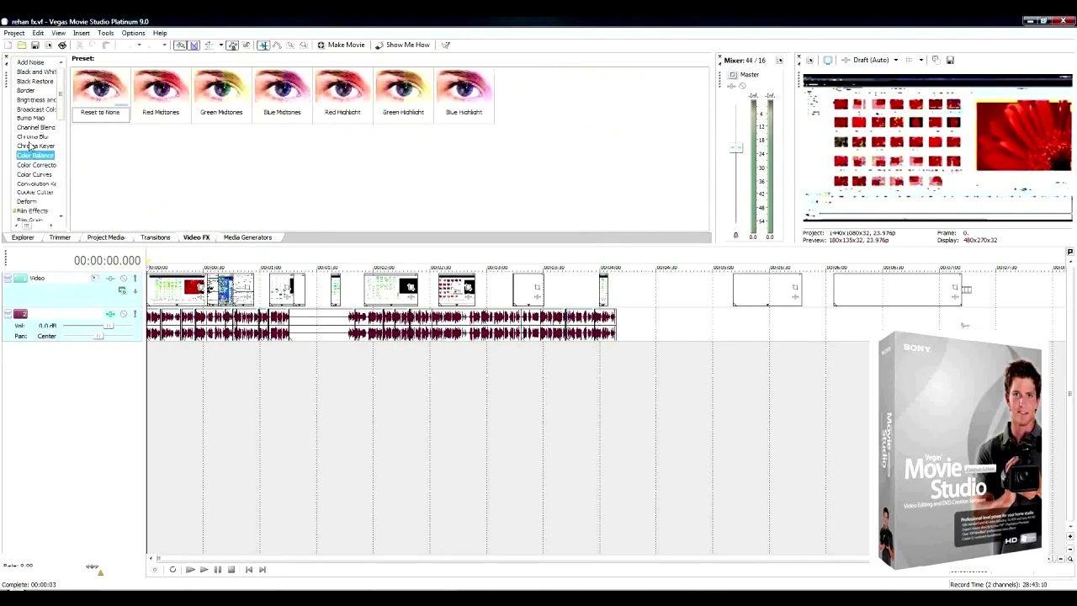
left_click(34, 146)
Step: Browse the media generators in Vegas Movie Studio, viewing the presets of several generator types
left_click(247, 237)
left_click(38, 110)
left_click(35, 72)
left_click(35, 91)
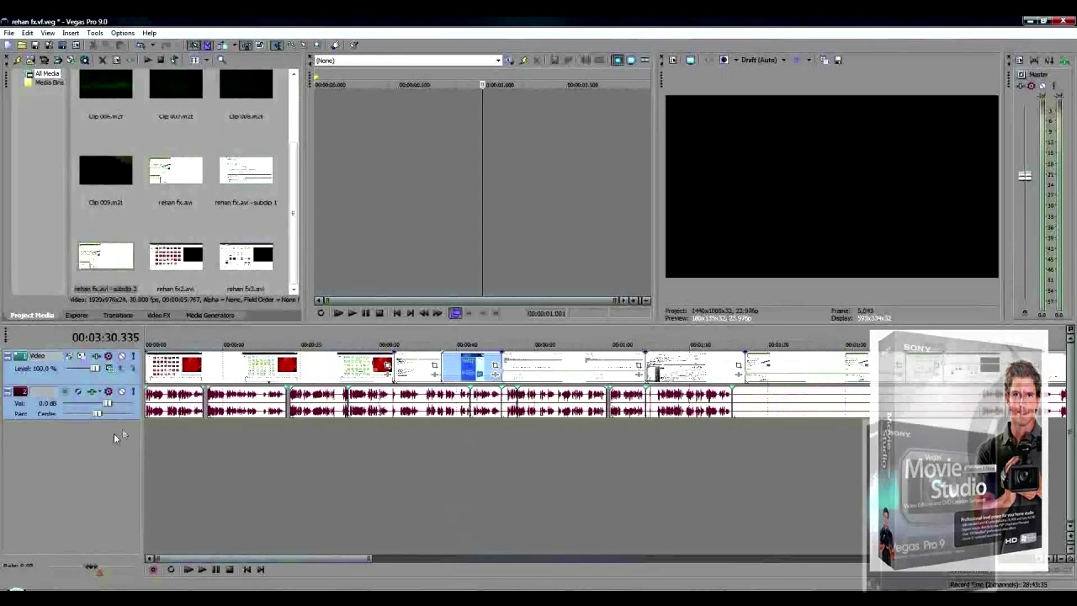
Step: Switch to Vegas Pro 9.0 and look through its file explorer and the Barn Door and Portals transition presets
left_click(76, 315)
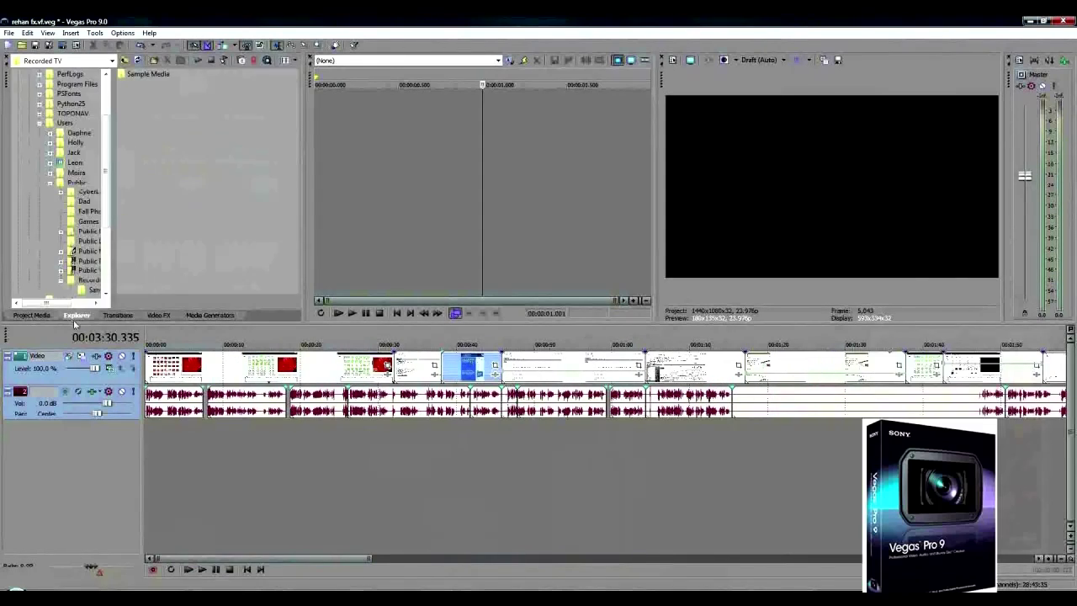
left_click(117, 315)
left_click(32, 101)
left_click(26, 204)
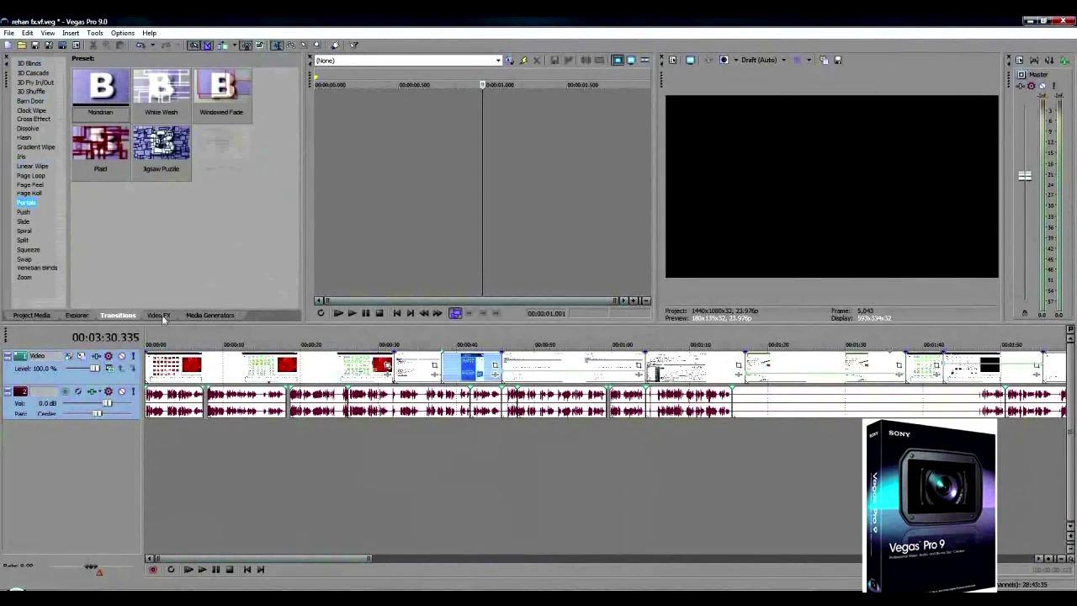
Step: Browse the Vegas Pro video effects and media generators, viewing the Solid Color, legacy text and Test Pattern presets
left_click(158, 315)
left_click(204, 316)
left_click(32, 110)
left_click(38, 137)
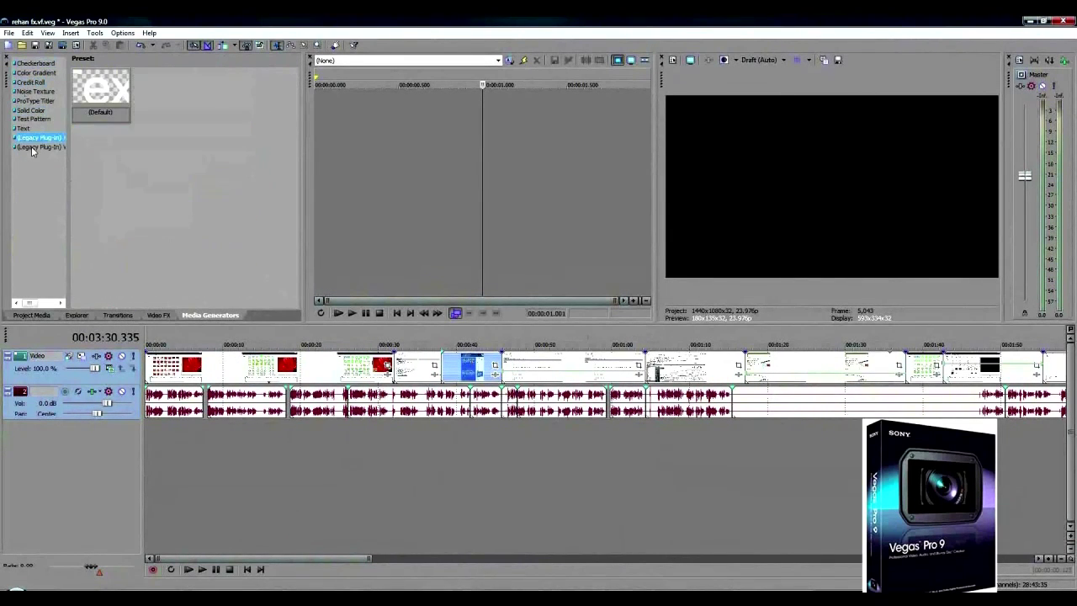
left_click(32, 119)
Step: Open the Render As settings for the project, look at the output options and close them without rendering
left_click(8, 32)
left_click(34, 111)
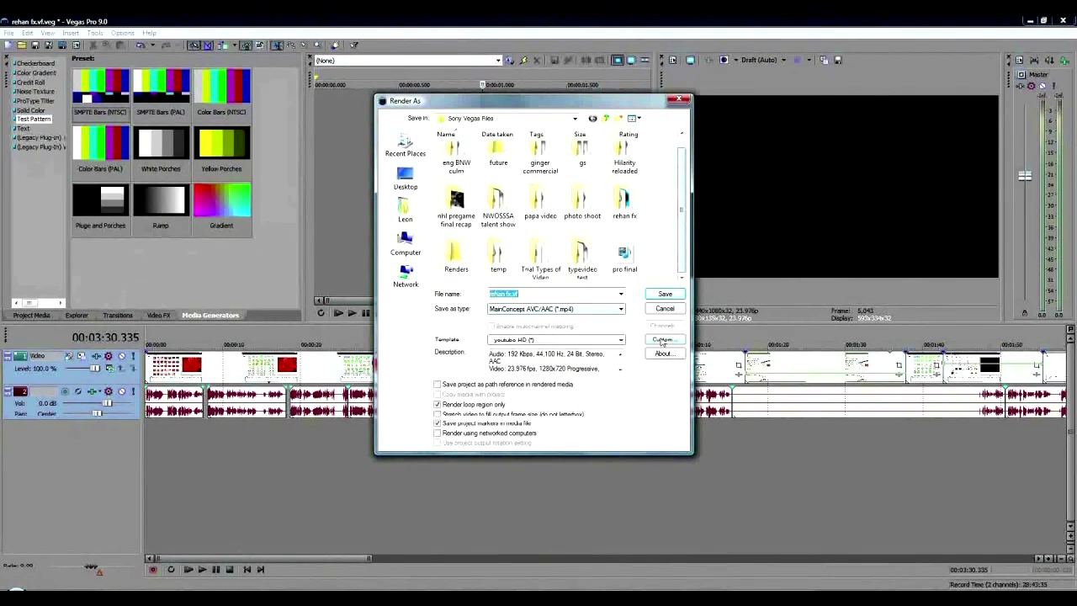
left_click(678, 99)
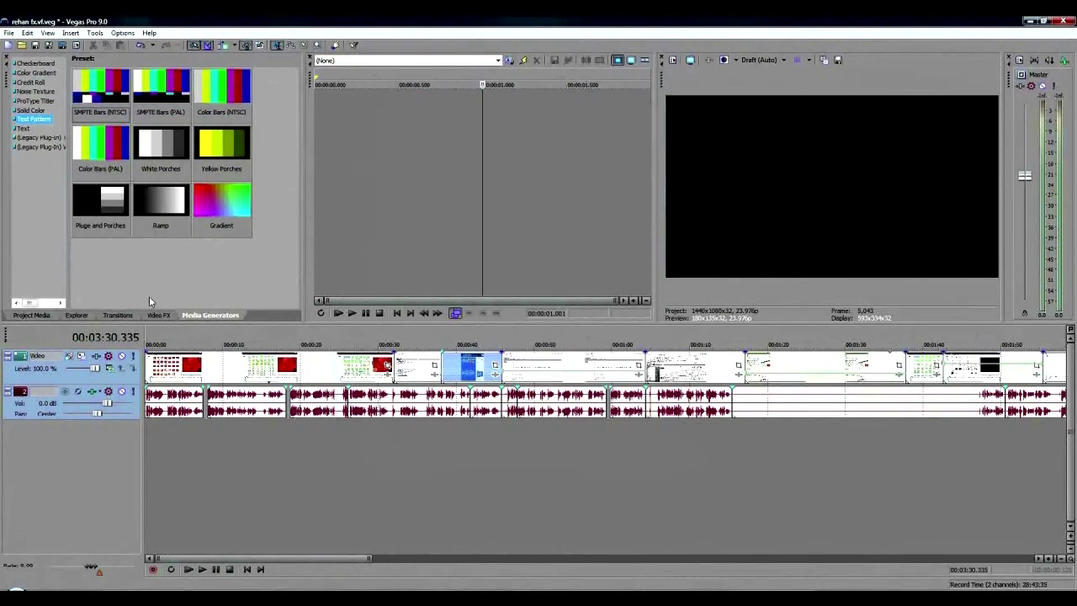